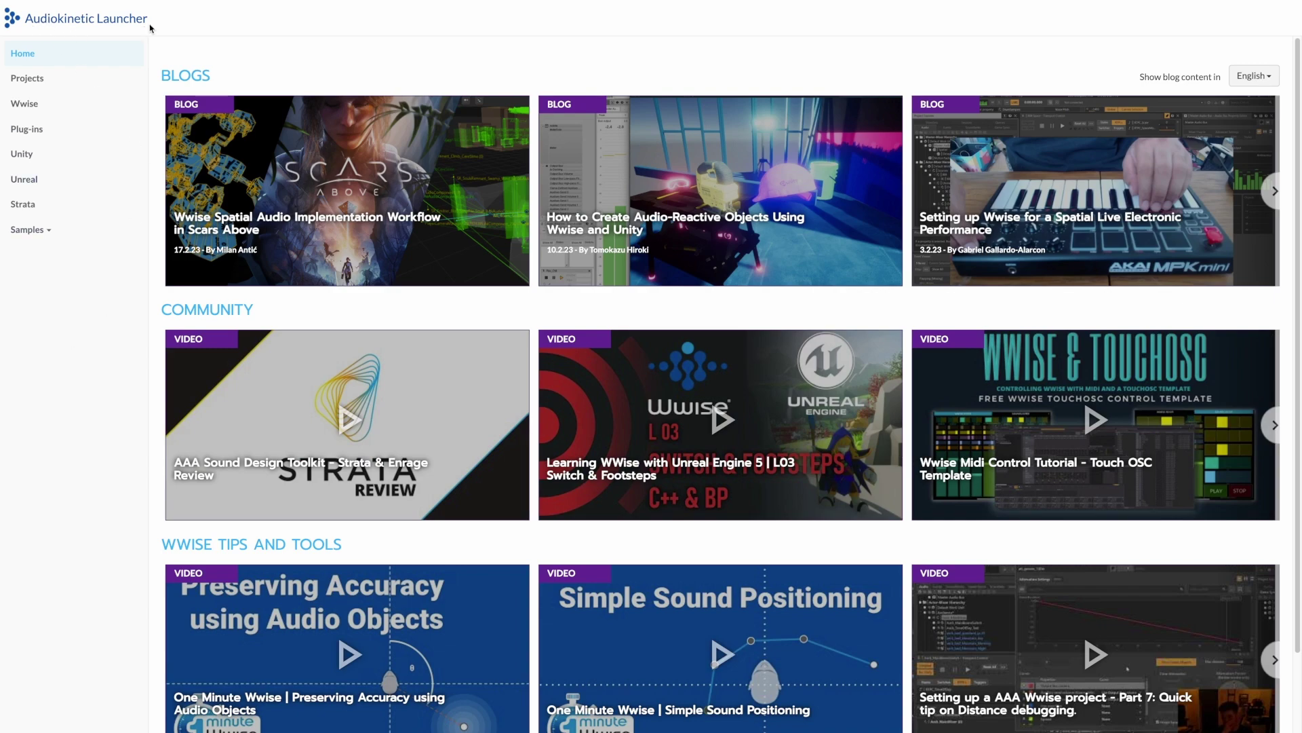
Show the Unreal page listing recent Unreal Engine 4.27 projects, including Tutorial_Wwise_01.
left_click(28, 184)
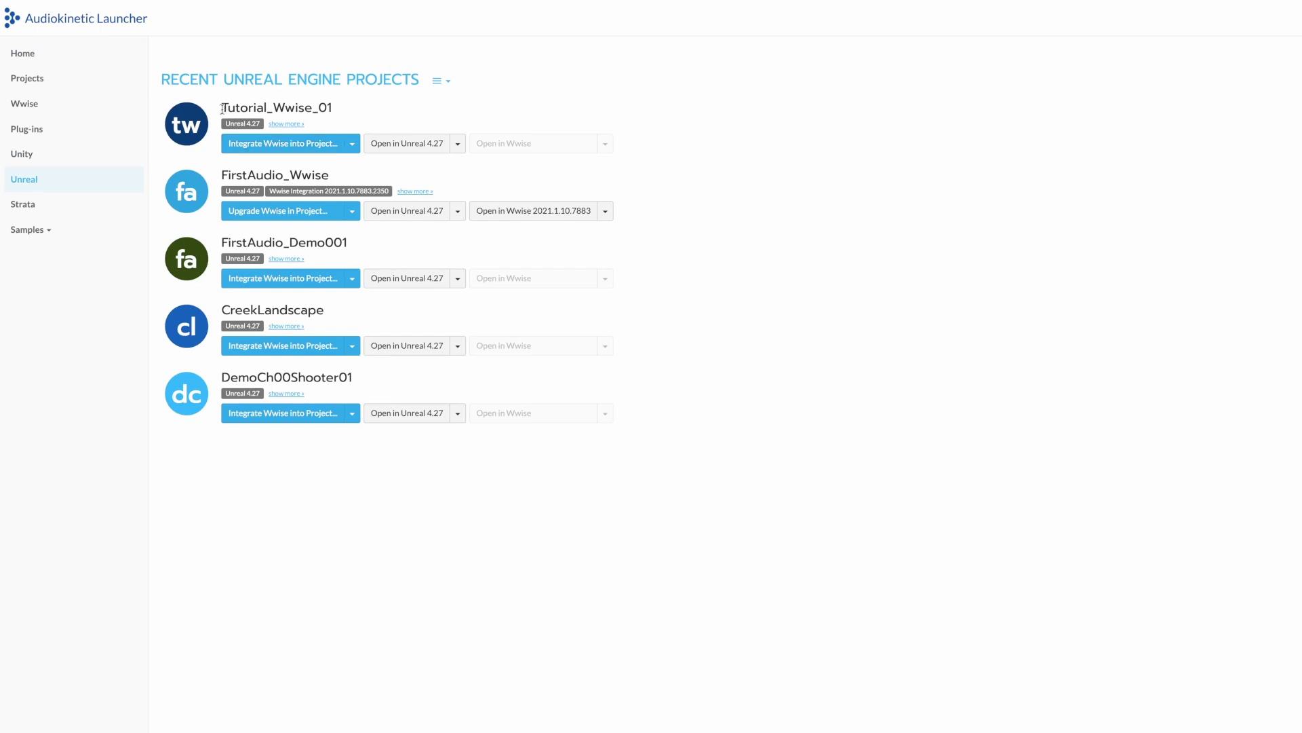
Set Tutorial_Wwise_01's integration to Wwise 2021.1.10.7883.2350 with an empty Wwise project path.
left_click(297, 145)
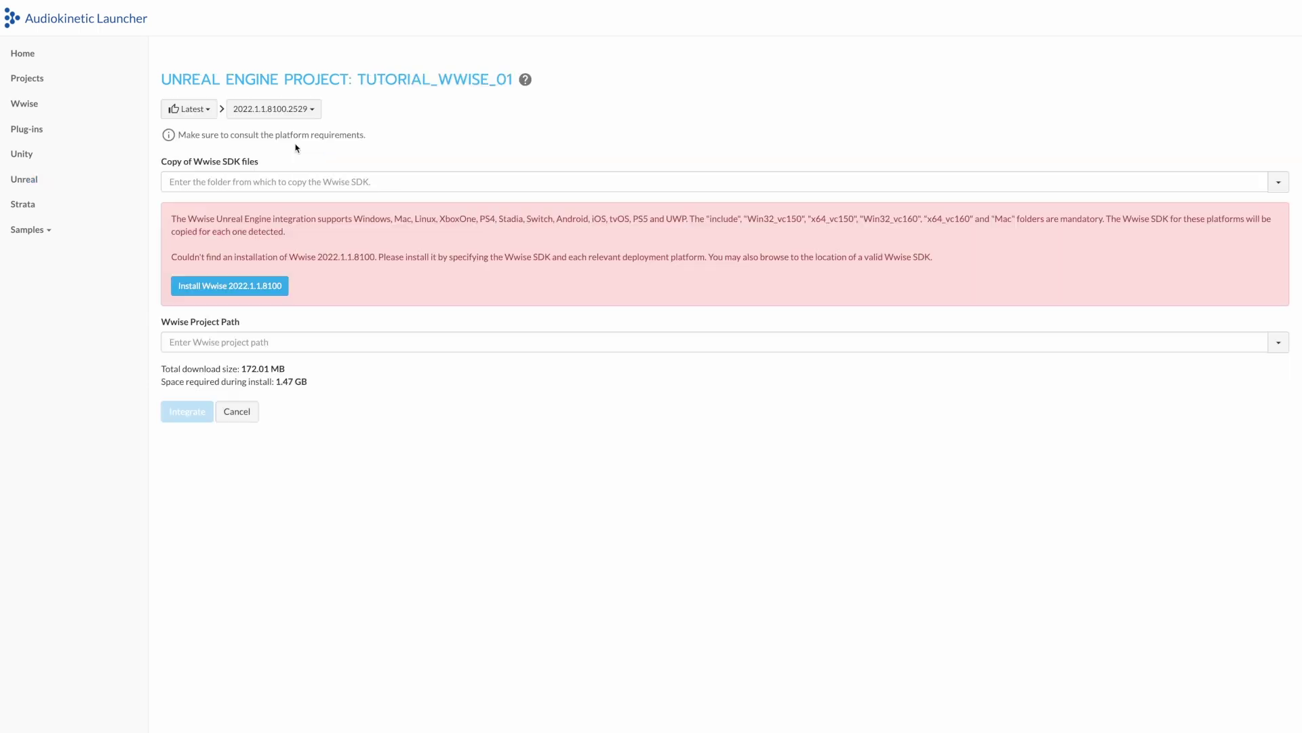
left_click(198, 114)
left_click(191, 151)
left_click(233, 108)
left_click(241, 150)
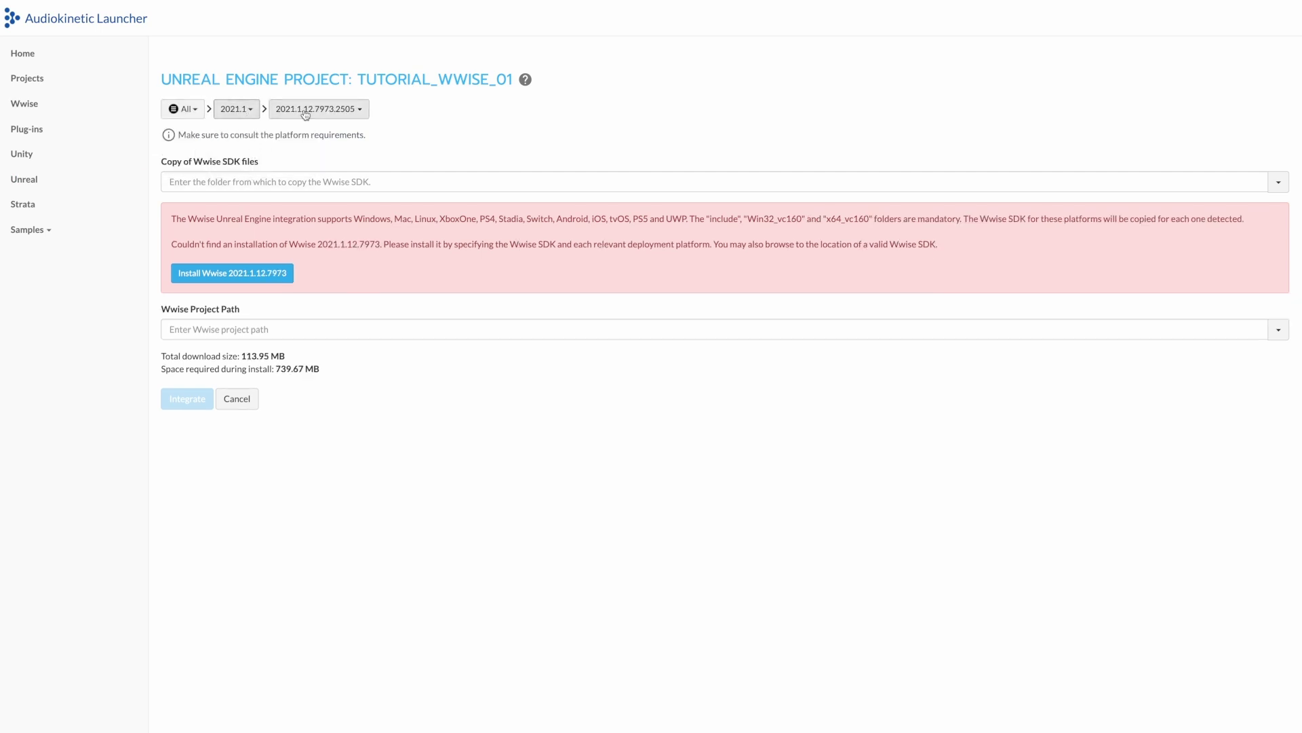
left_click(305, 114)
left_click(357, 164)
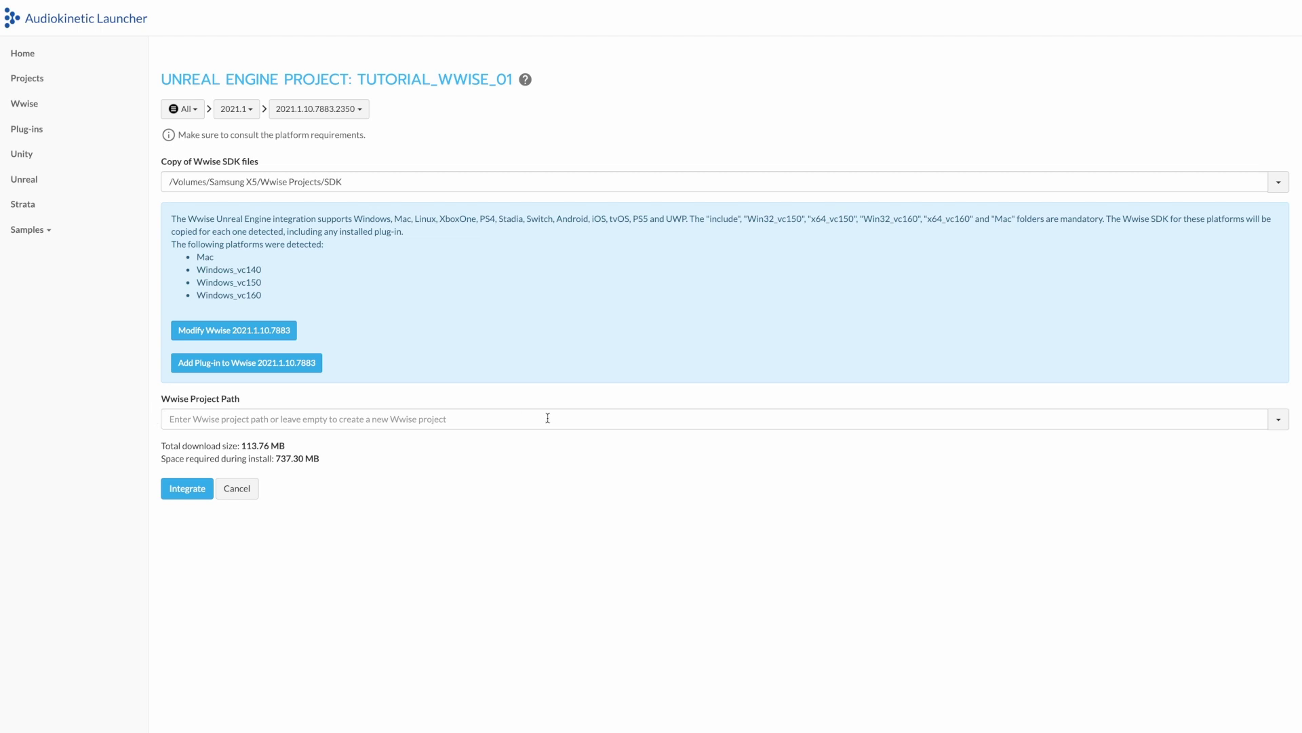
left_click(1278, 419)
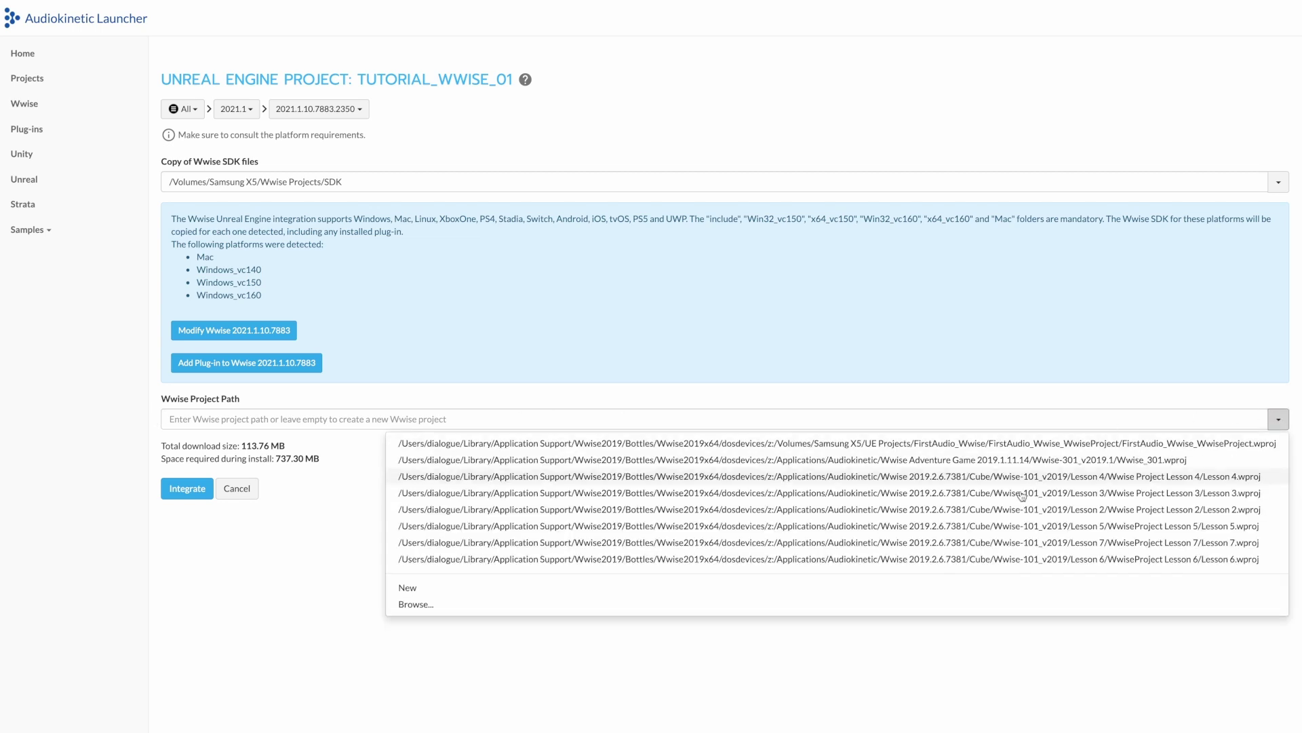
left_click(787, 404)
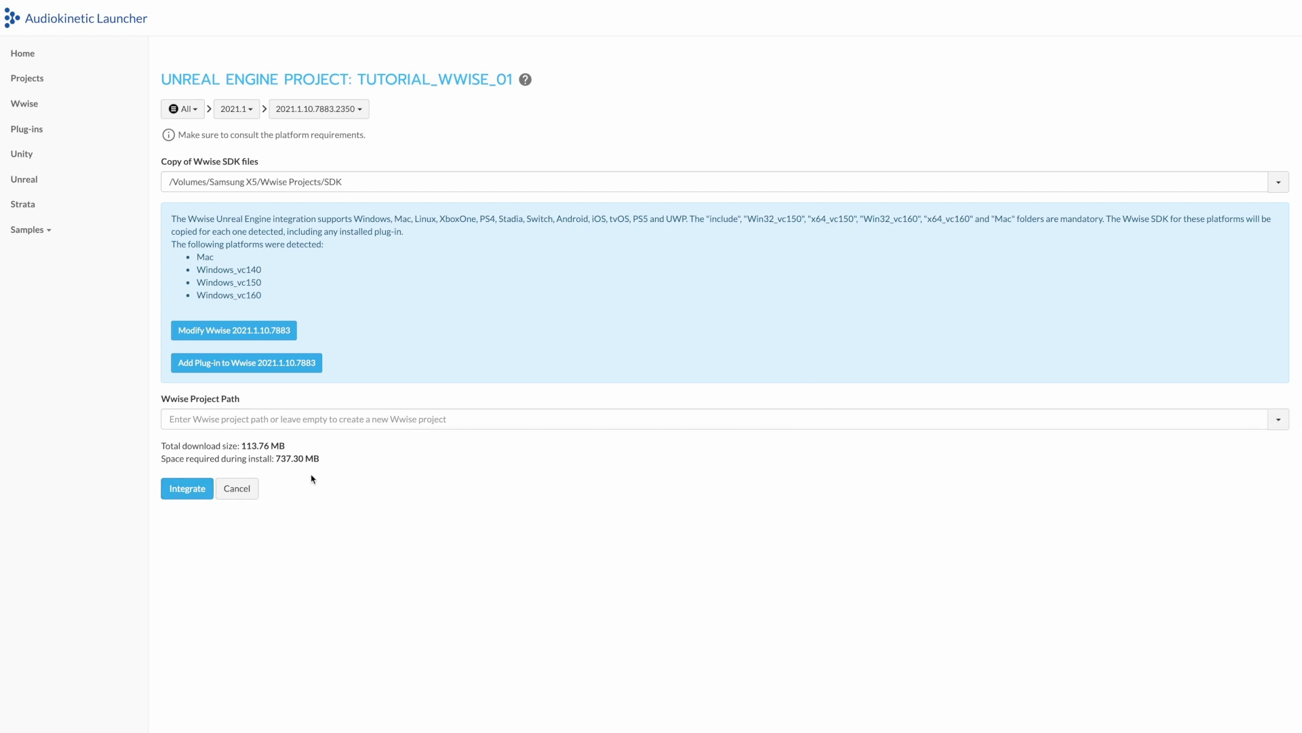
Integrate Wwise into Tutorial_Wwise_01, retry after the error, and open it in Unreal 4.27.
left_click(175, 489)
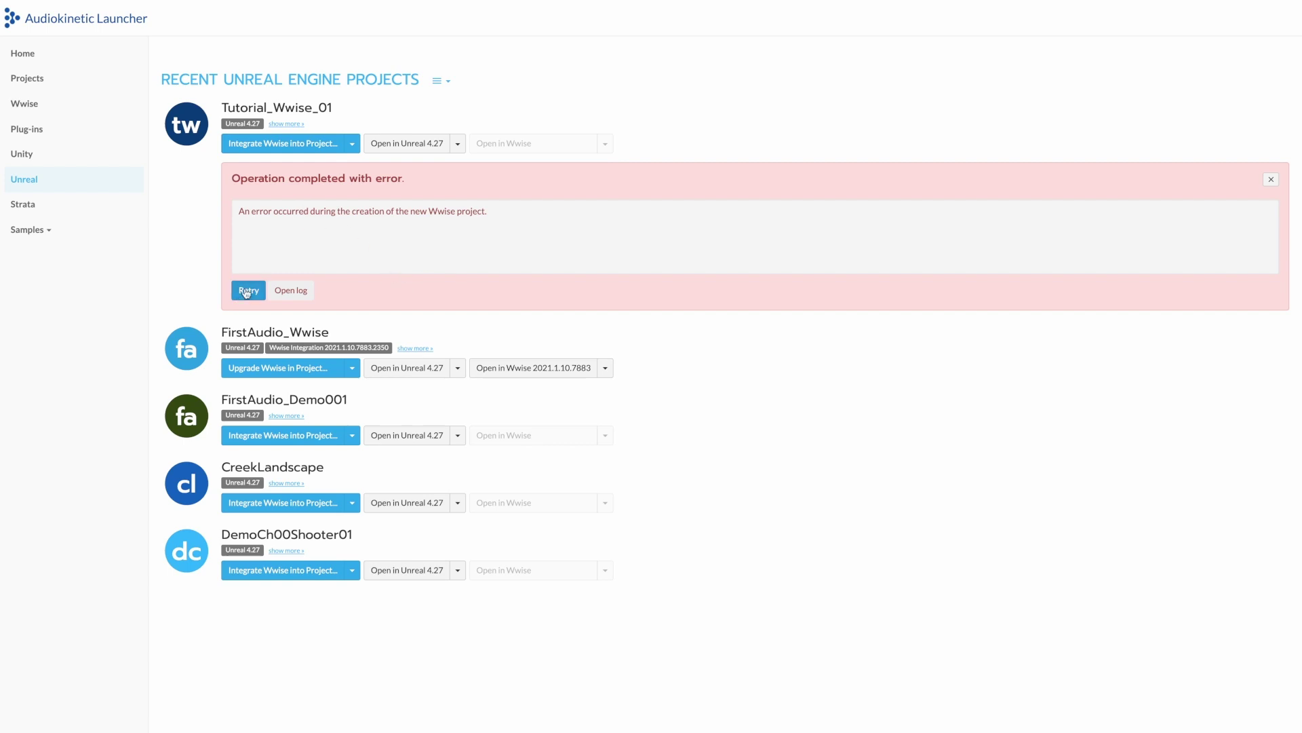
left_click(246, 292)
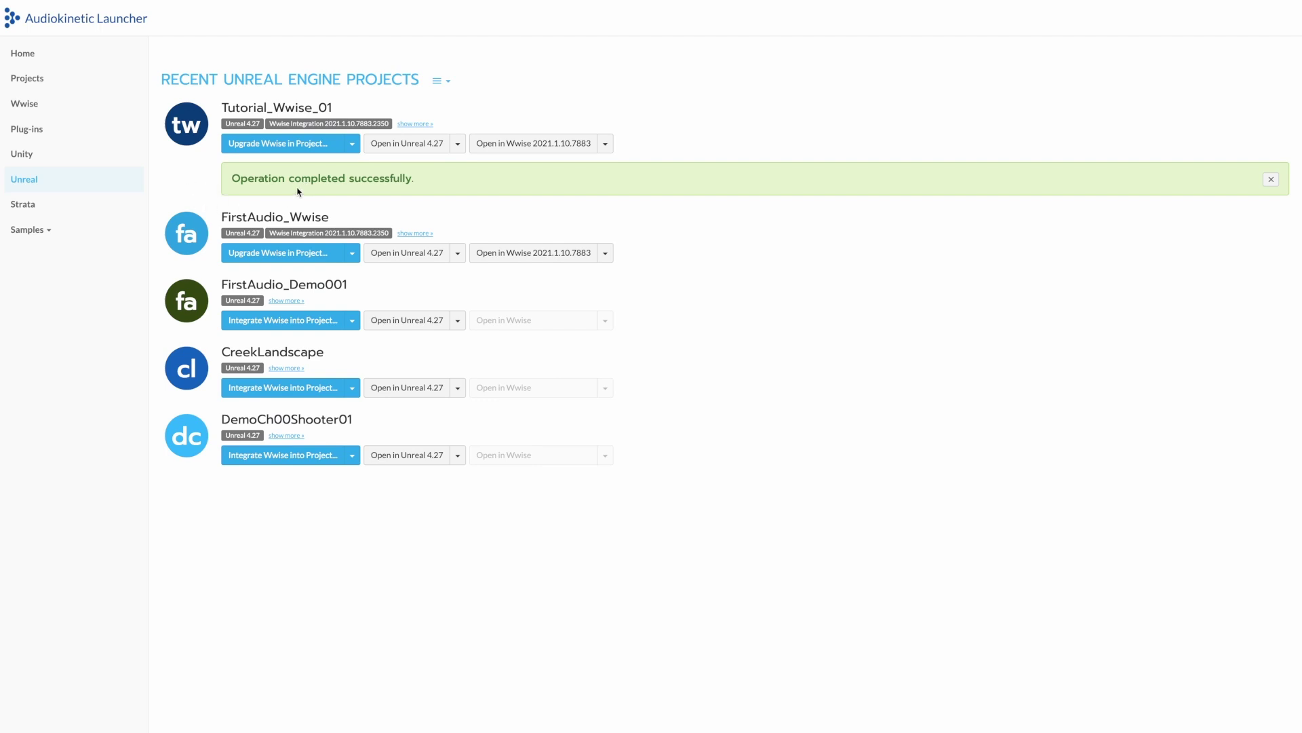
left_click(422, 150)
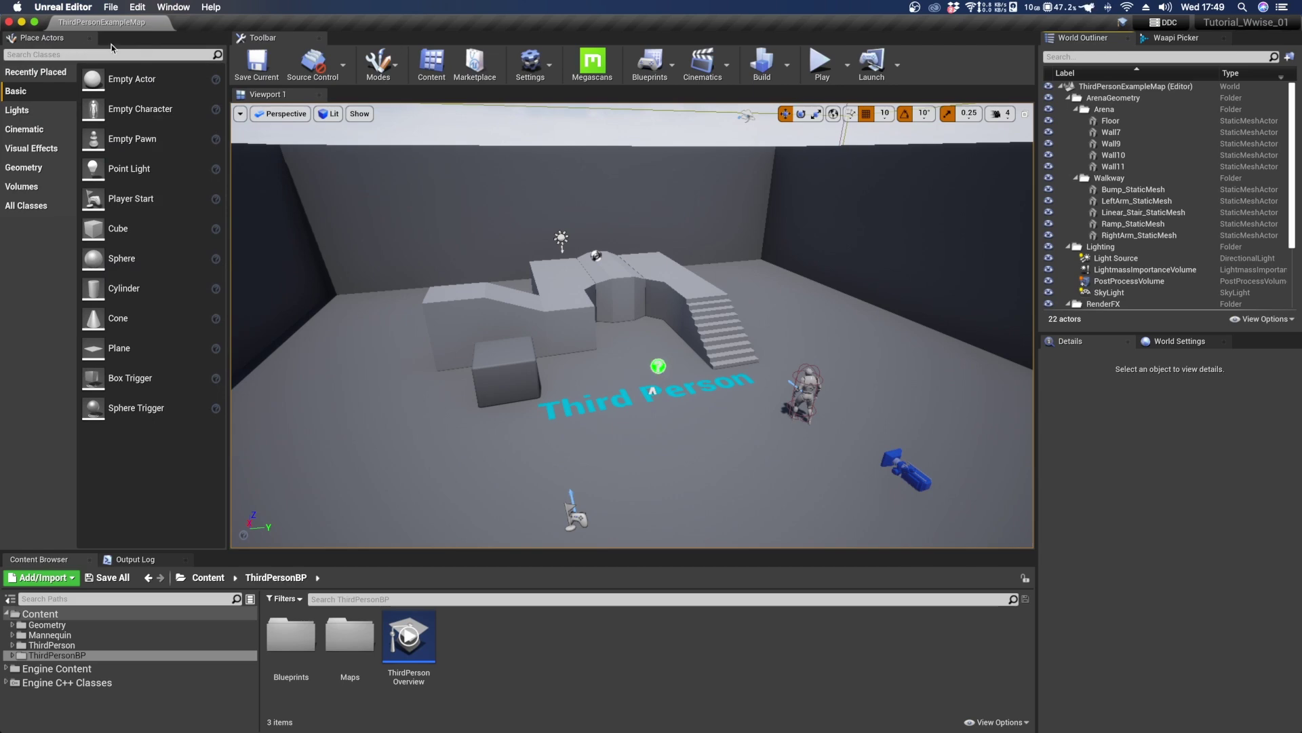
Open Project Settings from the Edit menu and scroll the categories down to Wwise.
left_click(138, 8)
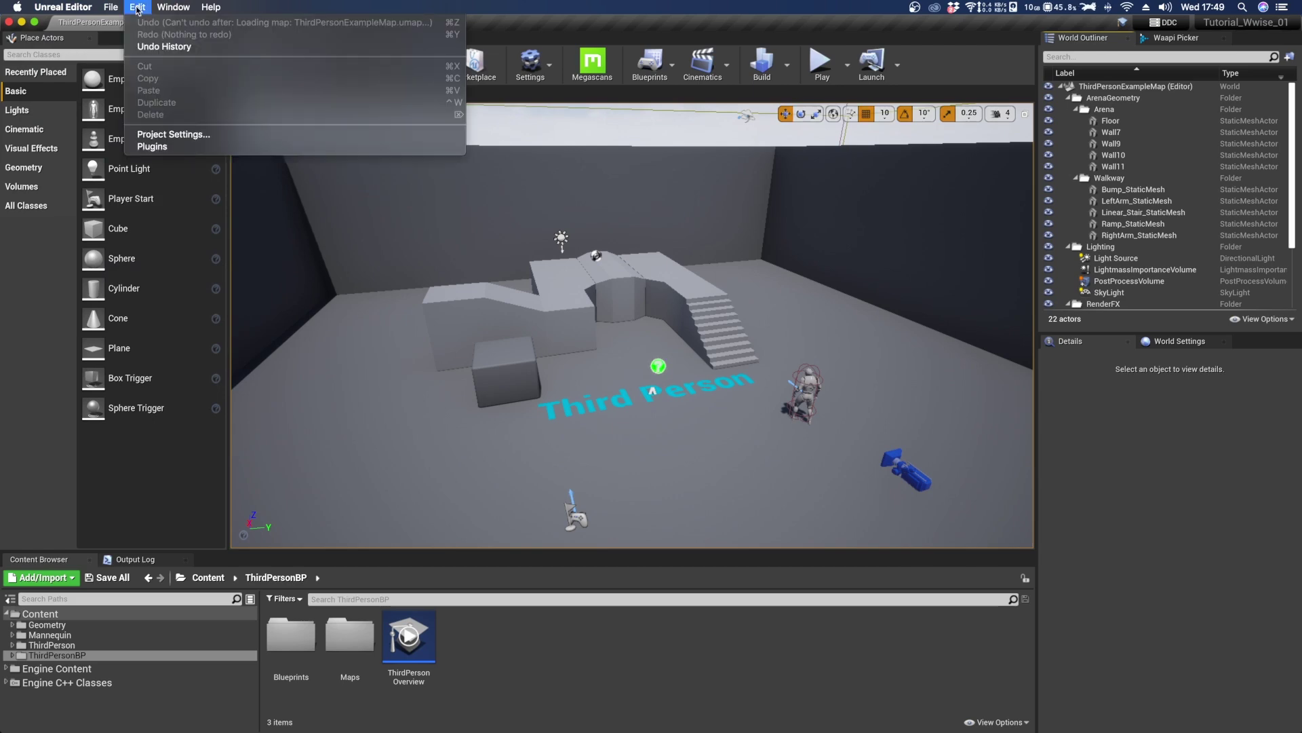
left_click(174, 135)
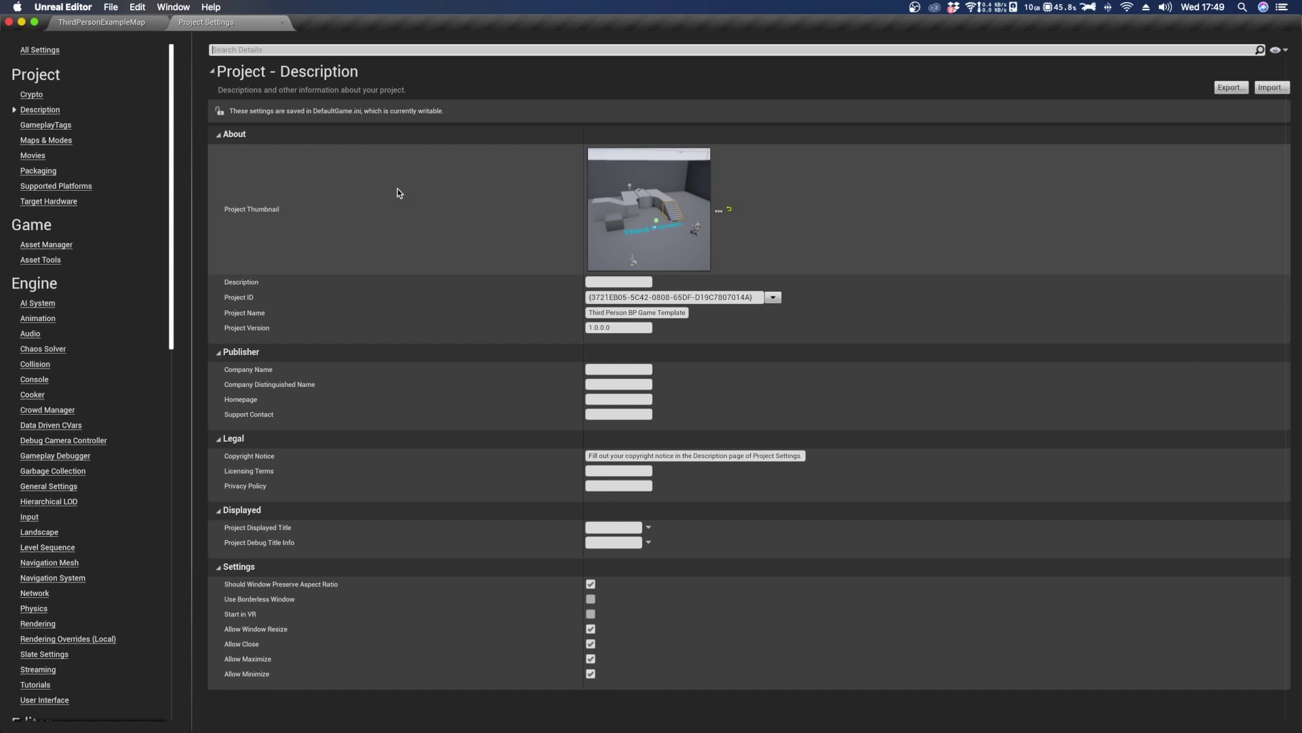
left_click_drag(171, 162, 157, 558)
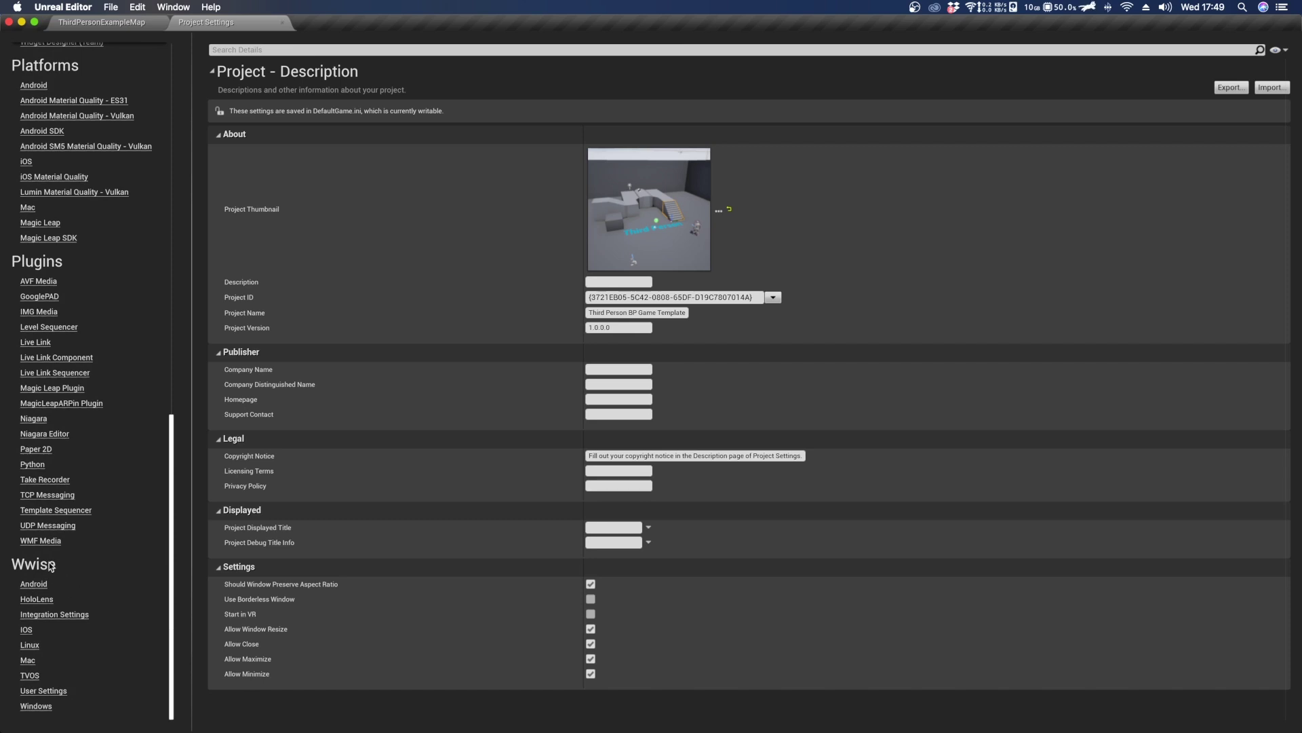
In Wwise Integration Settings, tick Use Event-Based Packaging.
left_click(57, 615)
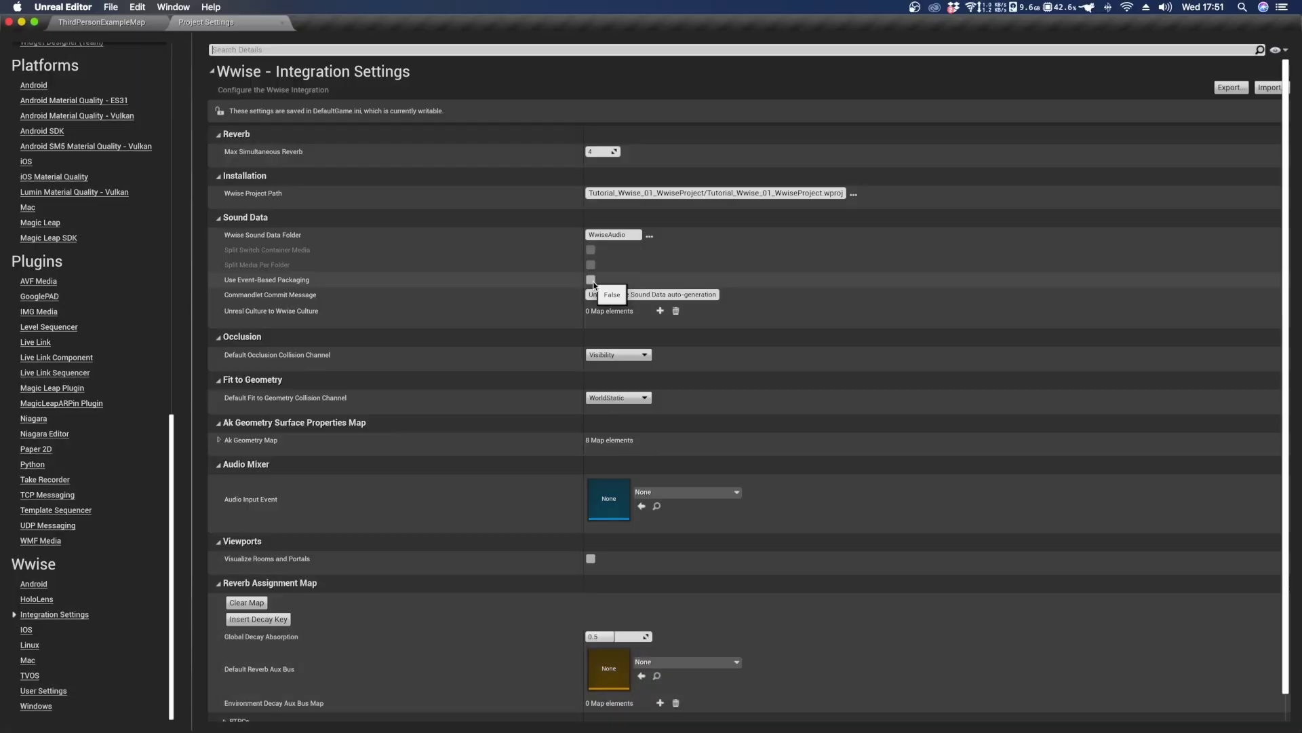
left_click(592, 280)
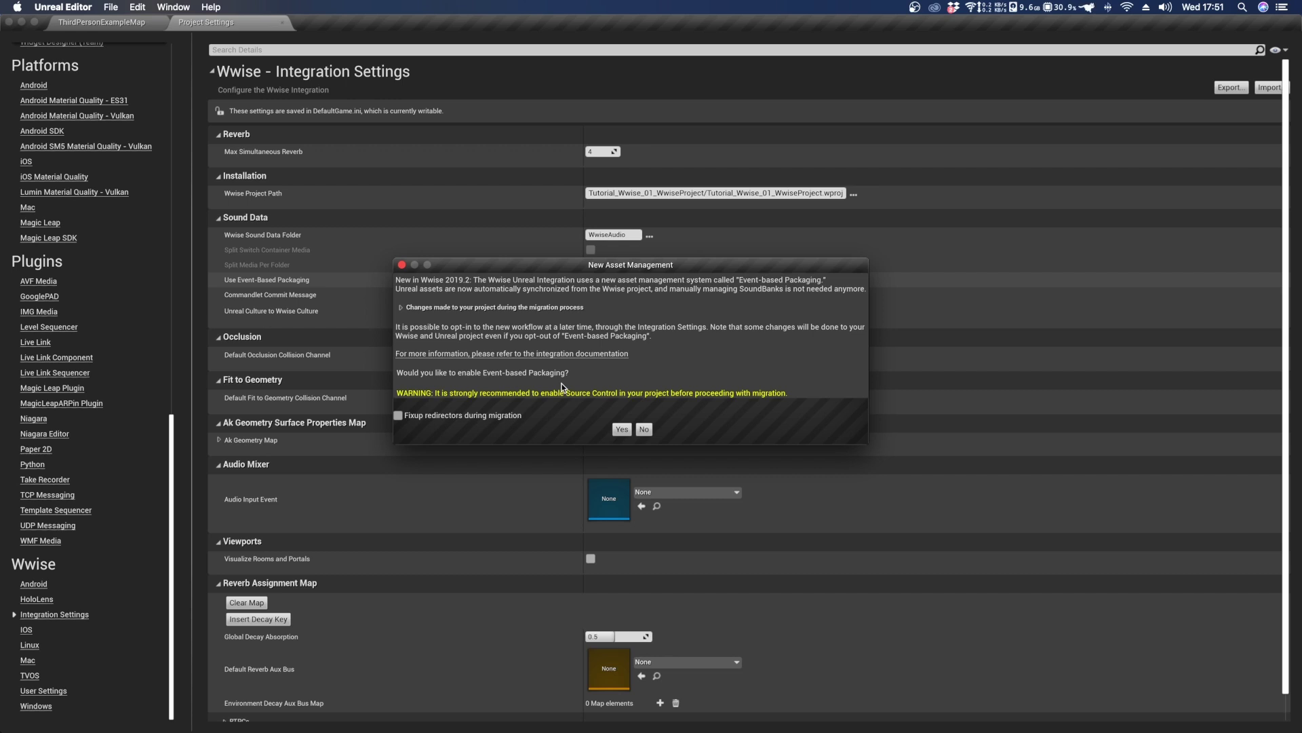
Accept the event-based packaging migration and delete the obsolete InitBank asset.
left_click(403, 307)
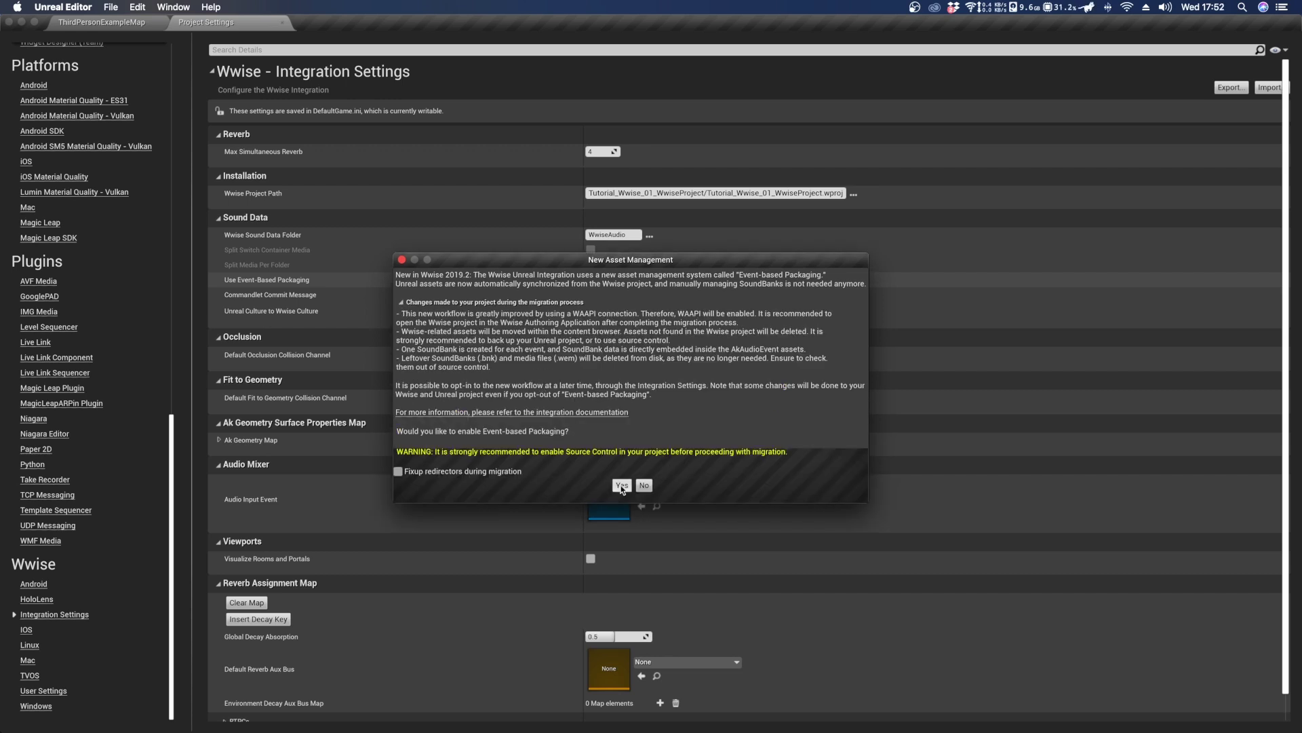
left_click(621, 485)
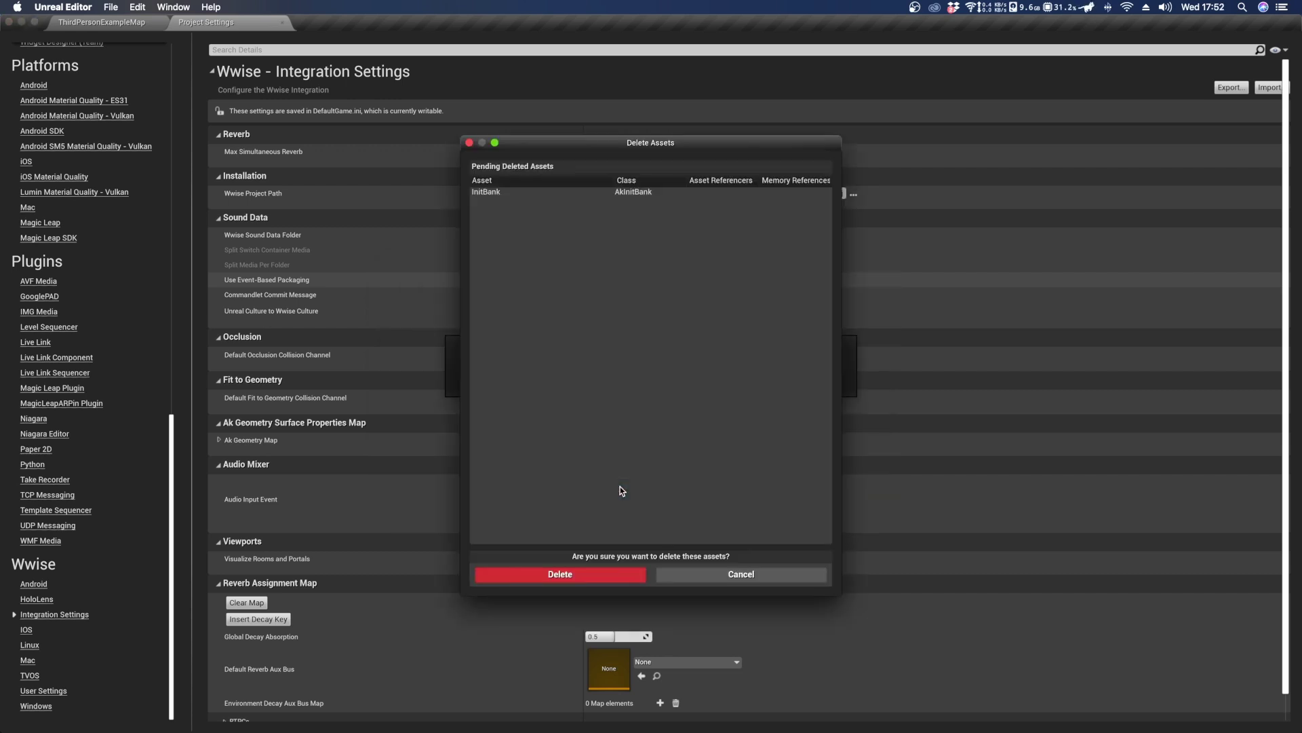
left_click(511, 205)
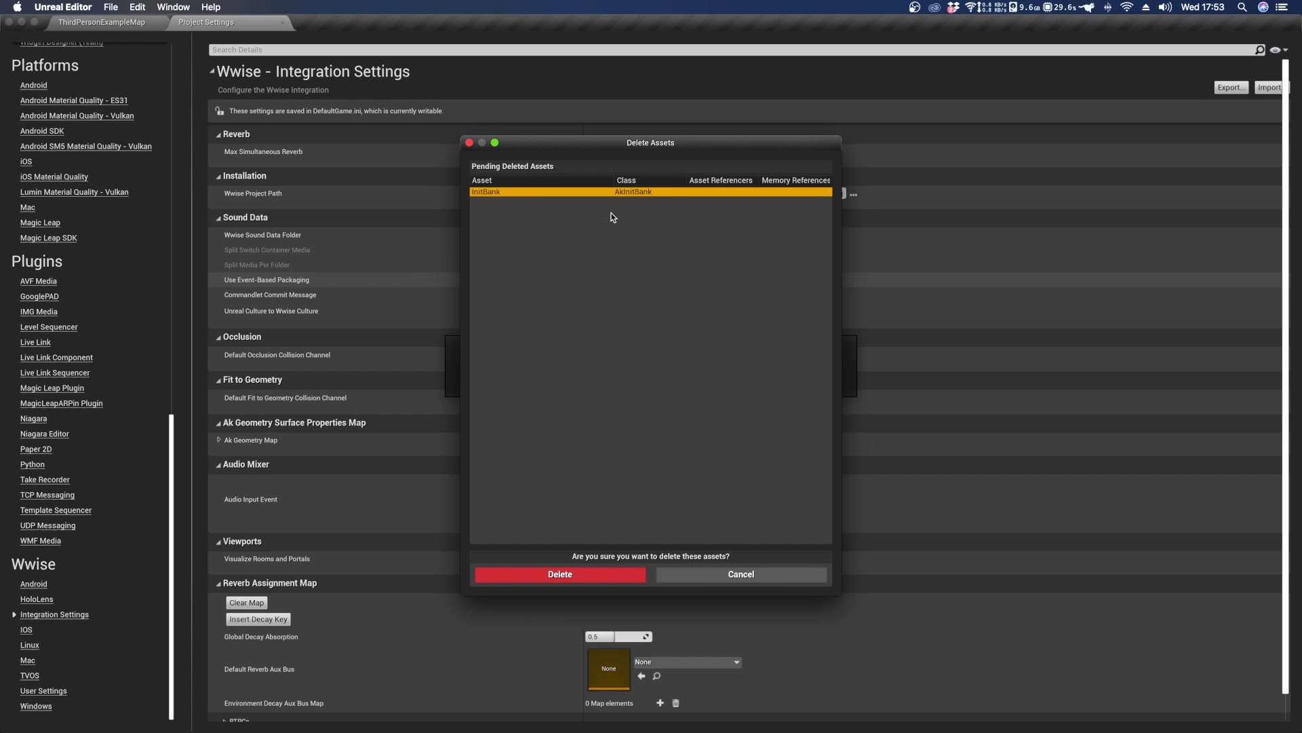
left_click(568, 573)
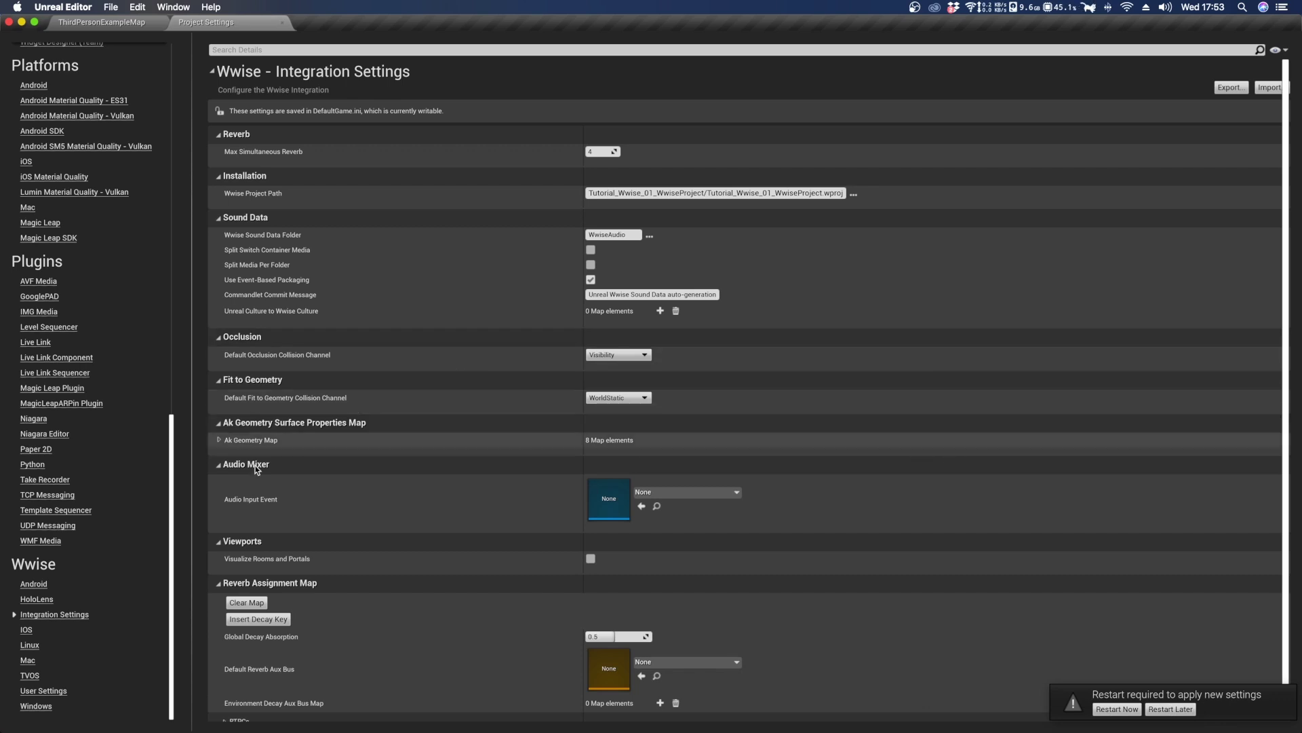
Enable Automatic Asset Synchronization and Auto Connect to WAAPI in Wwise User Settings.
left_click(41, 690)
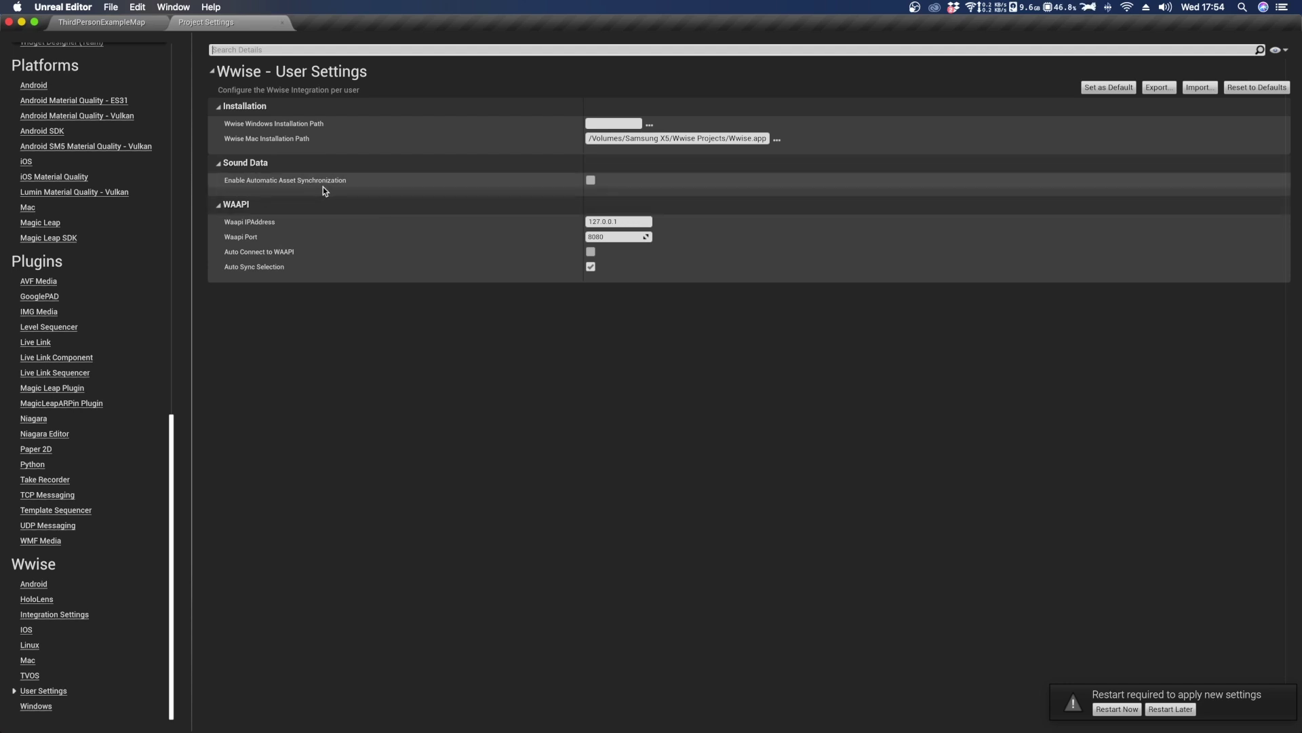
left_click(590, 179)
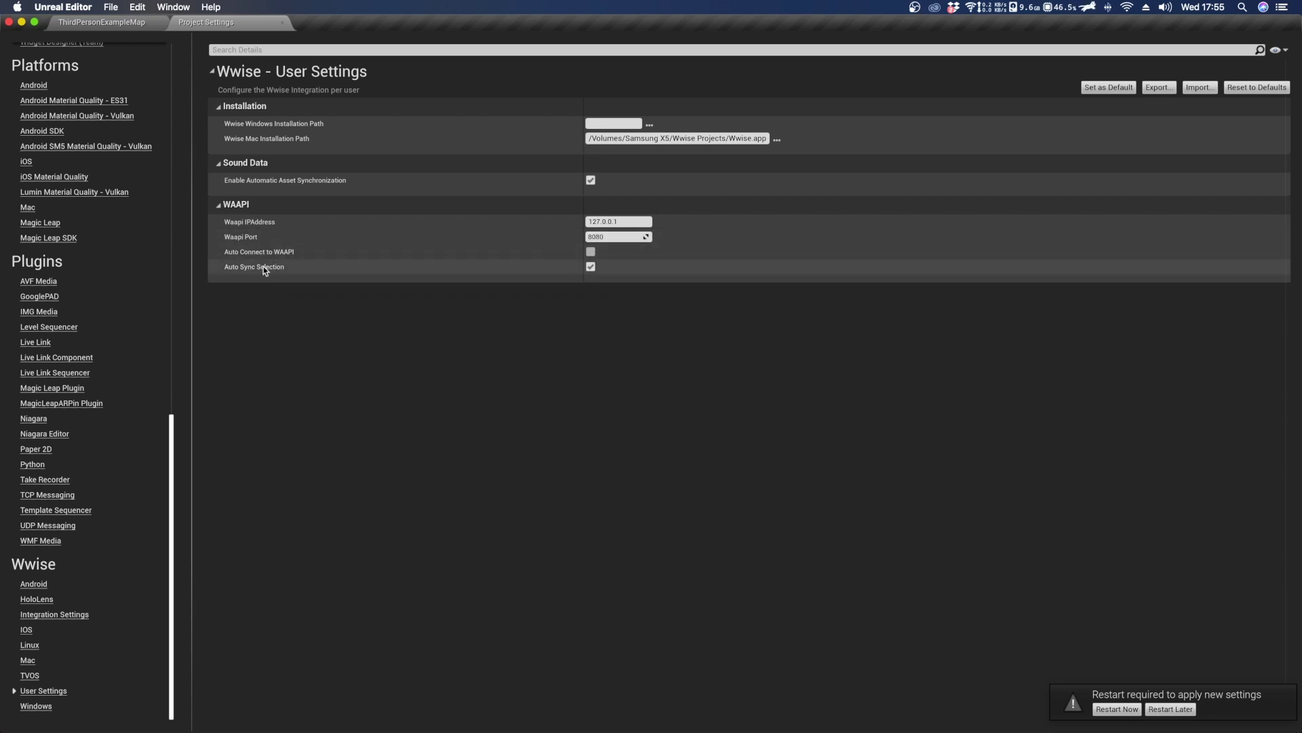
left_click(591, 251)
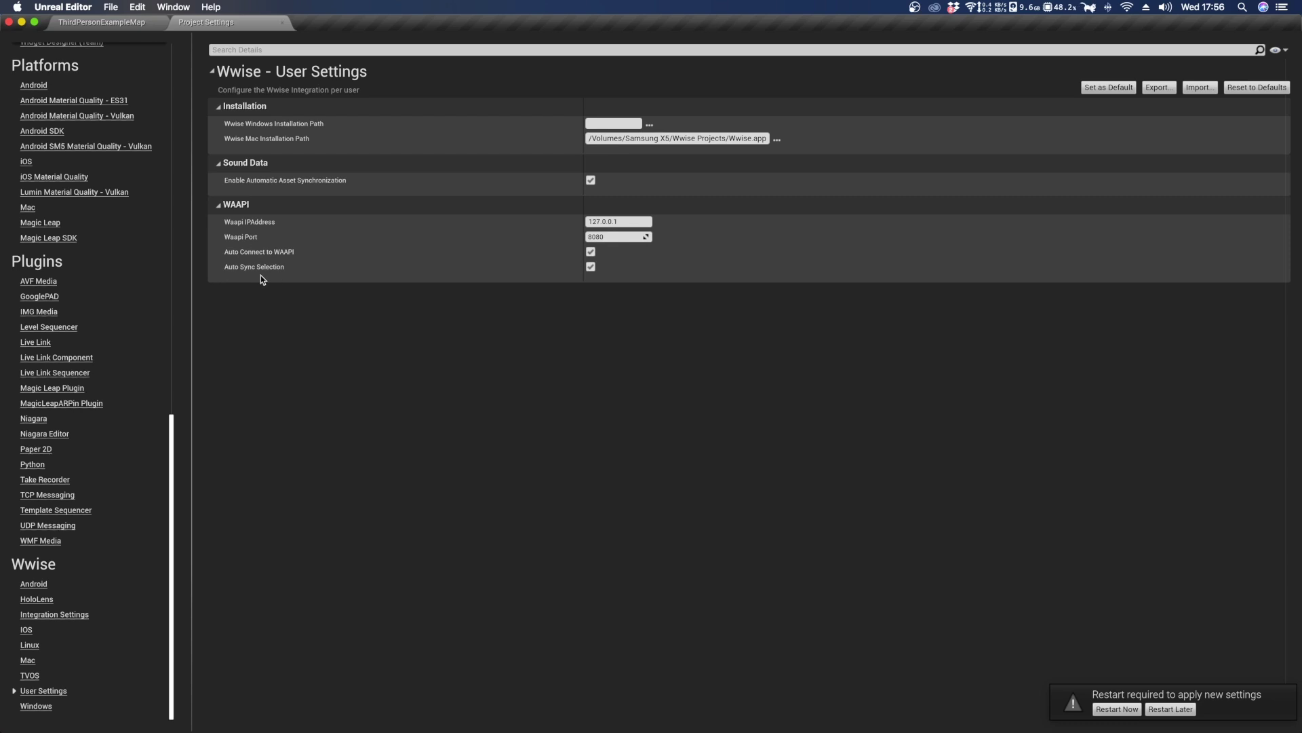
Close Project Settings, save ThirdPersonExampleMap, and switch to the Wwise window.
left_click(283, 25)
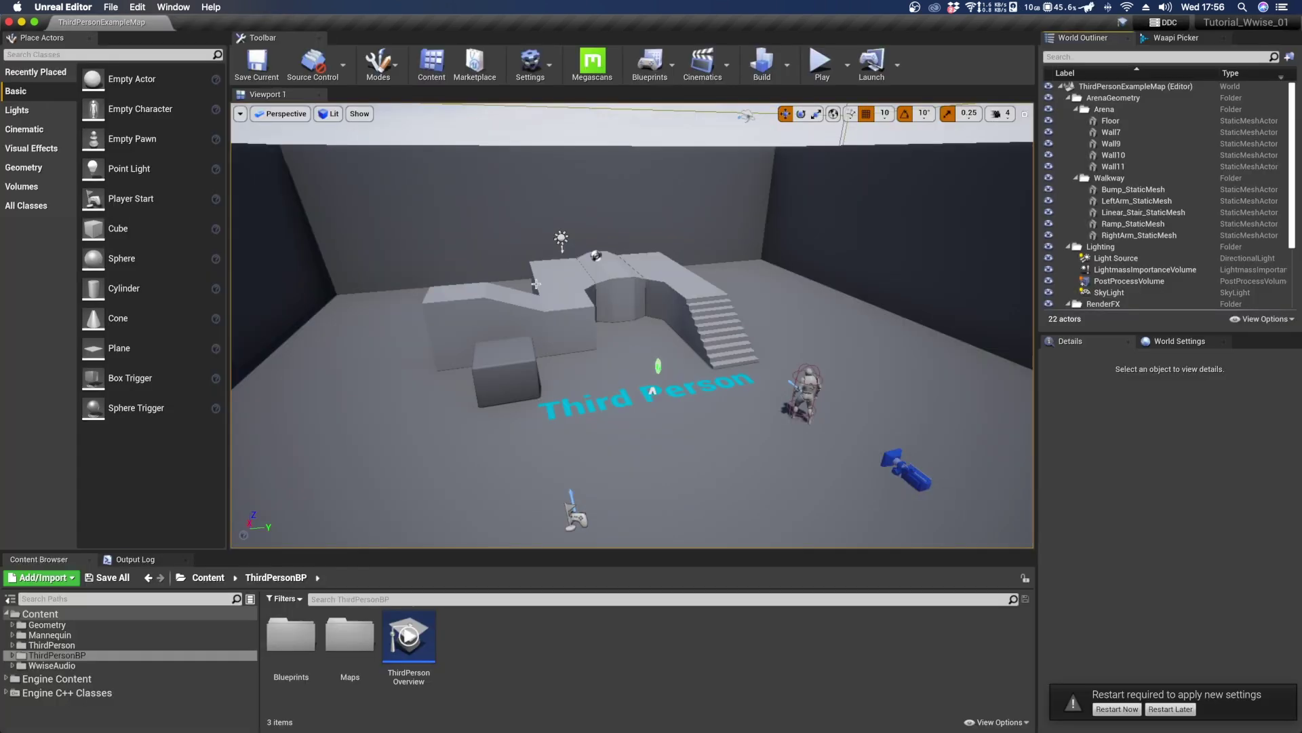
left_click(500, 245)
key("super+s")
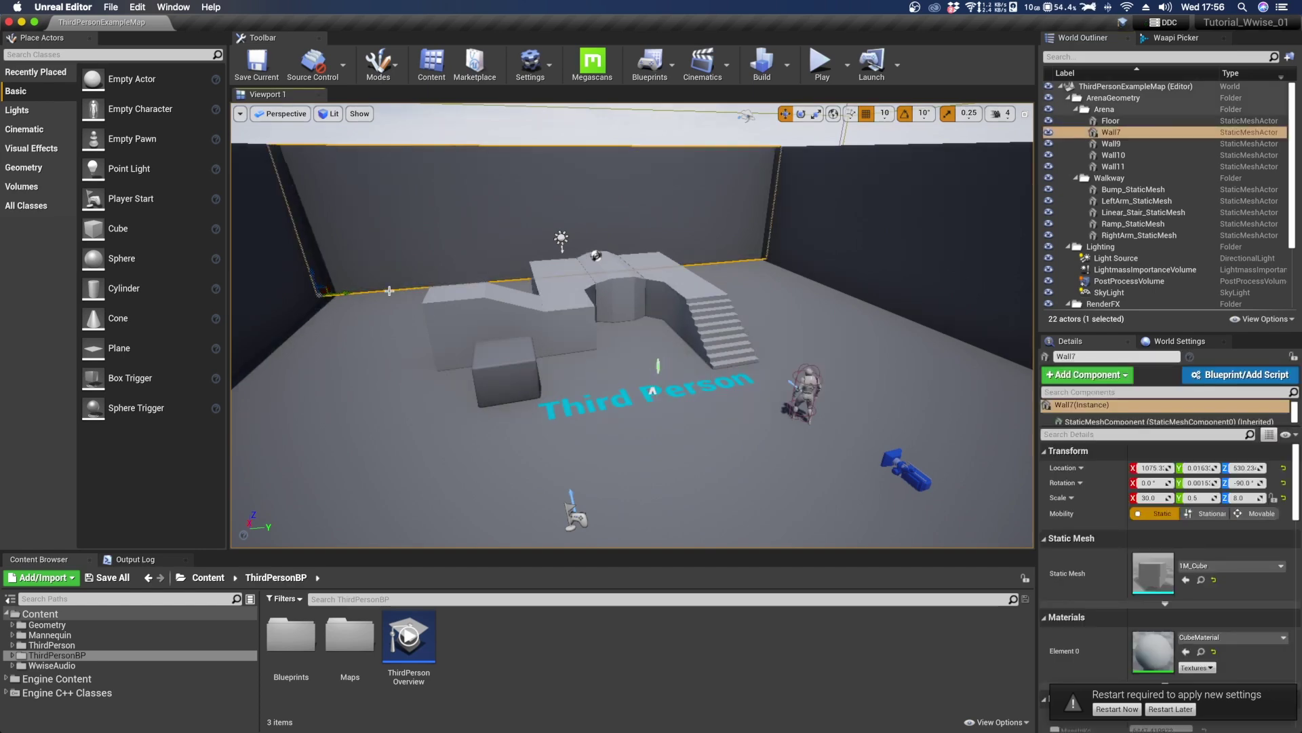
key("ctrl+Left")
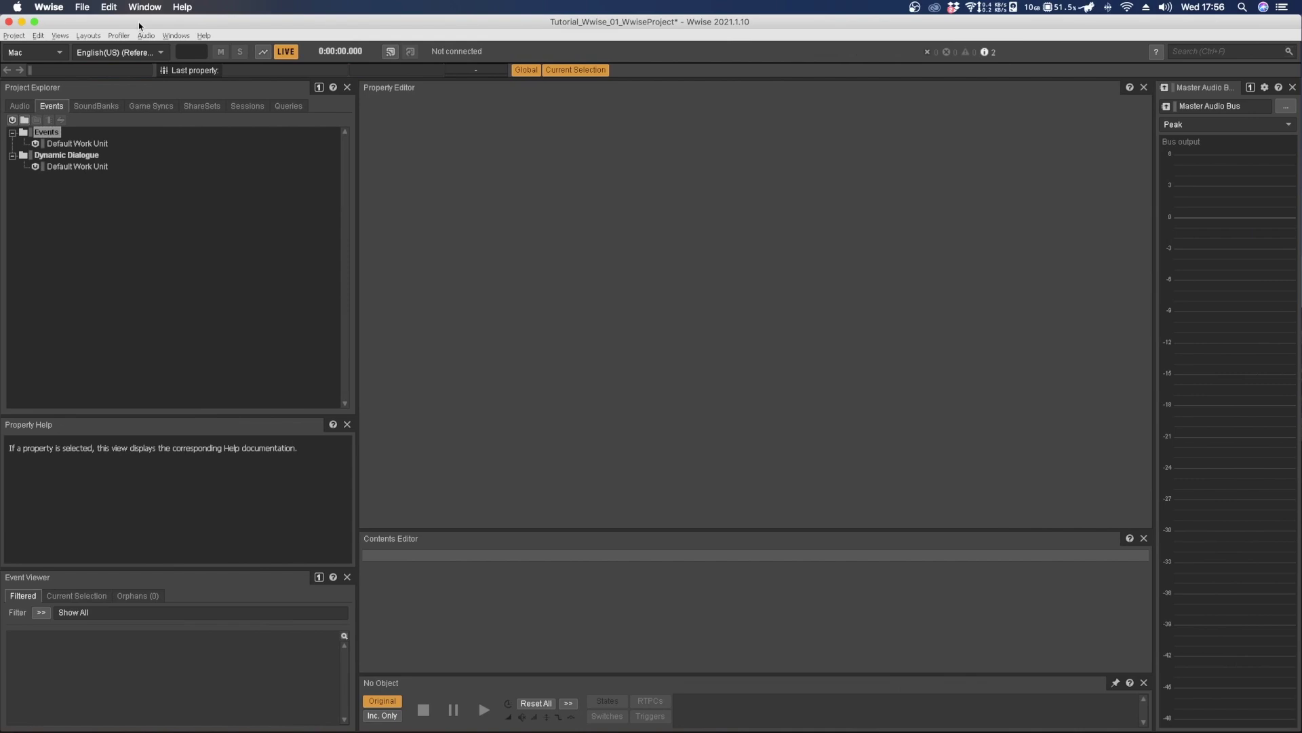
Check in Wwise User Preferences that the Wwise Authoring API is enabled, then cancel.
left_click(14, 36)
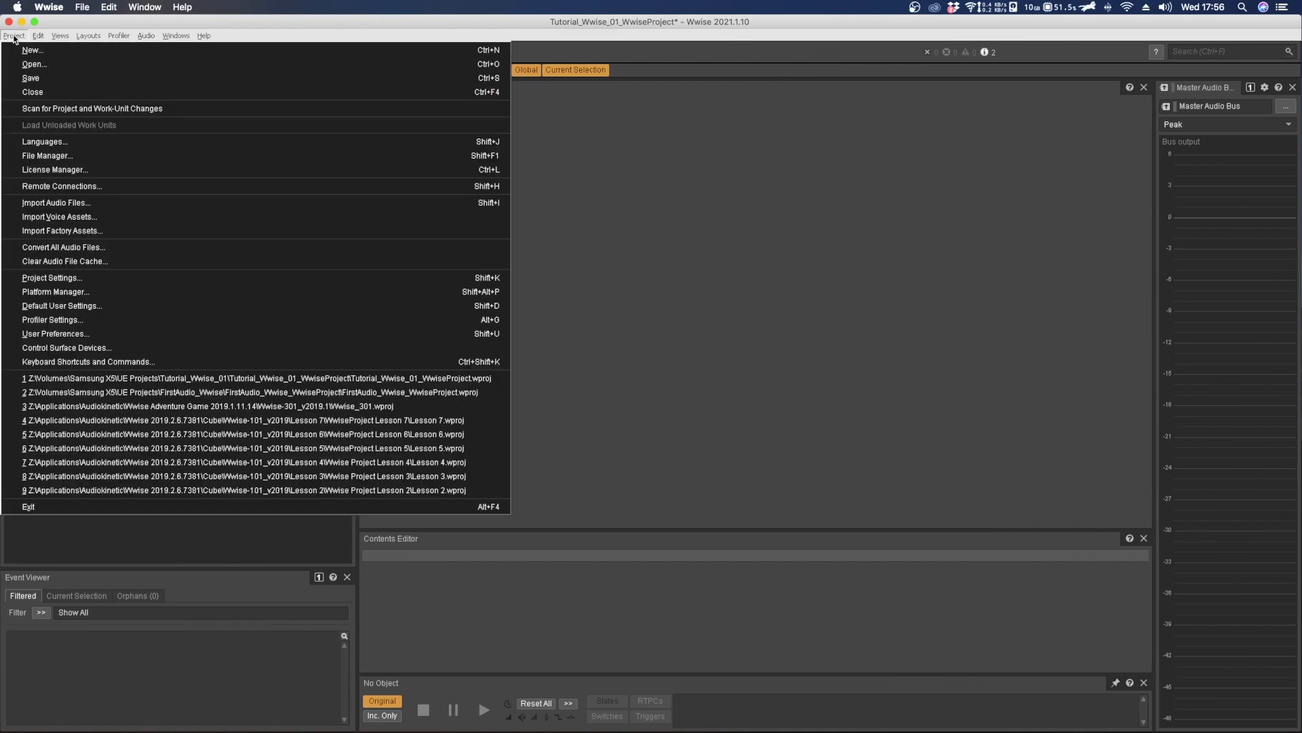
left_click(84, 334)
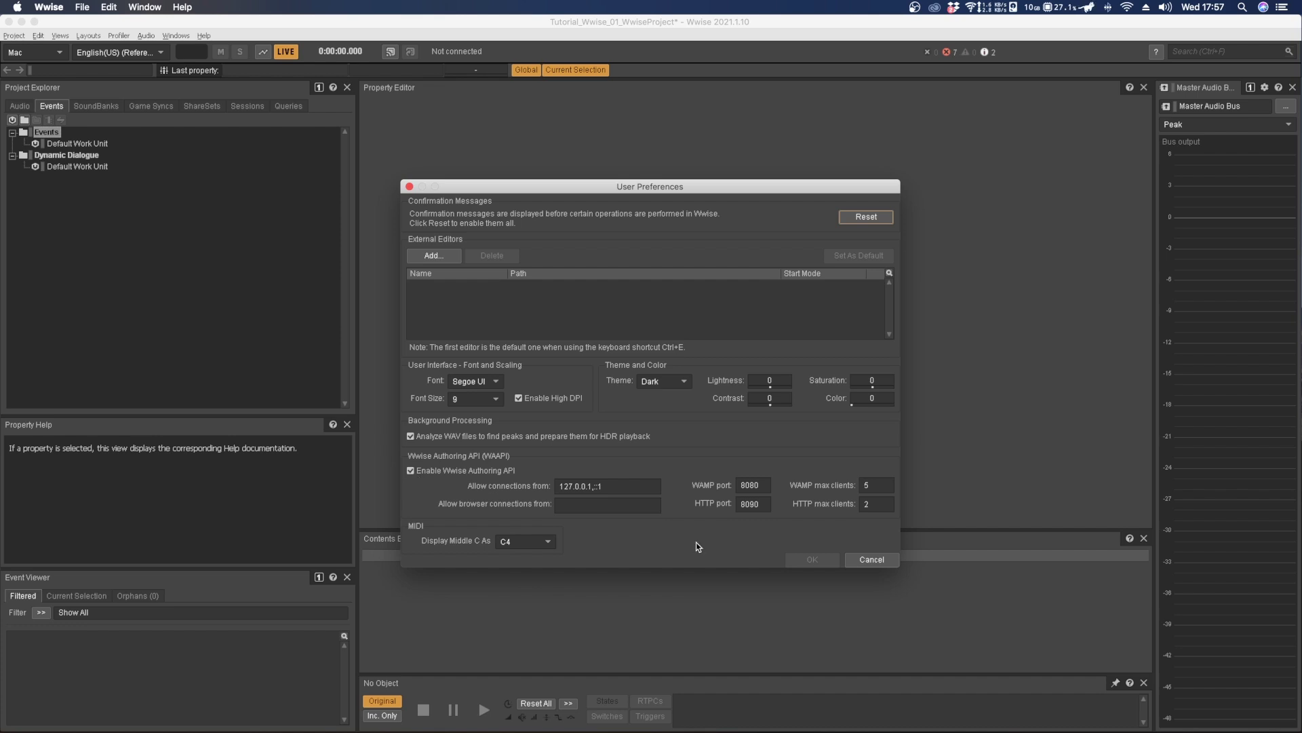
left_click(870, 559)
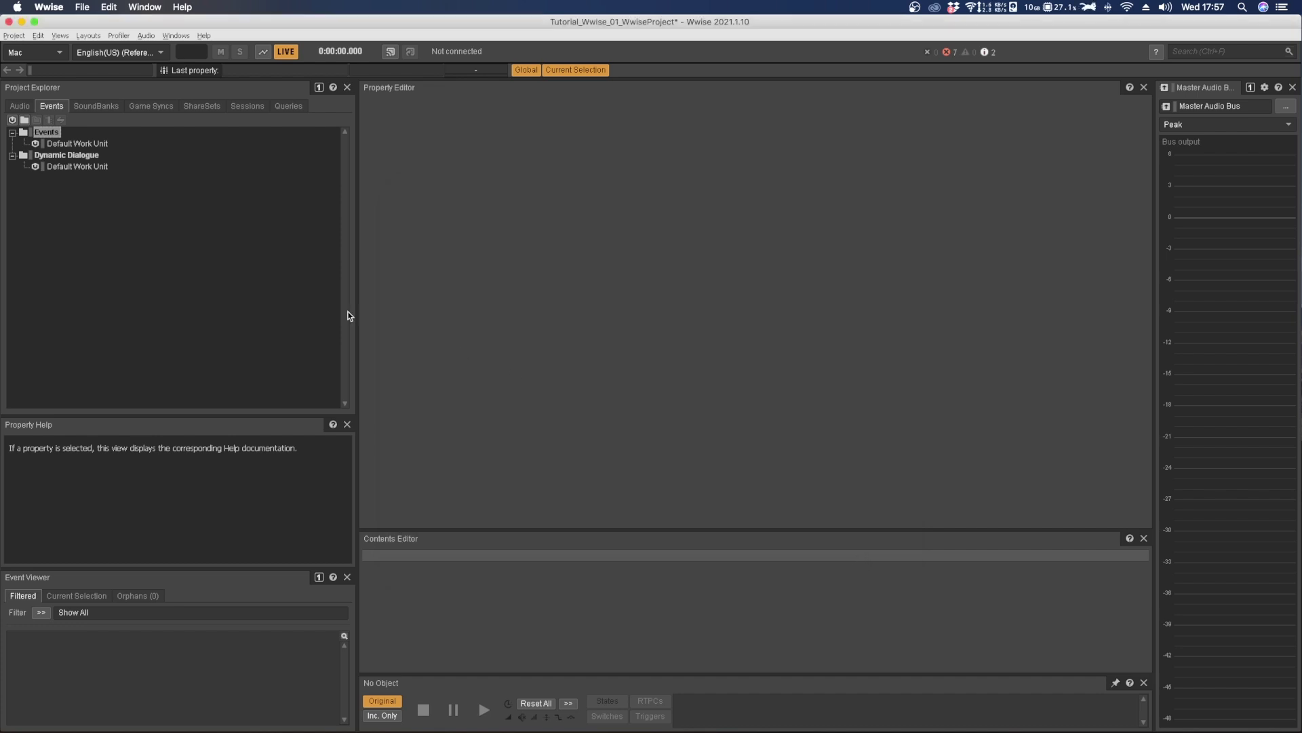
Save the Wwise project and restart Unreal Editor to apply the new settings.
left_click(268, 296)
key("super+s")
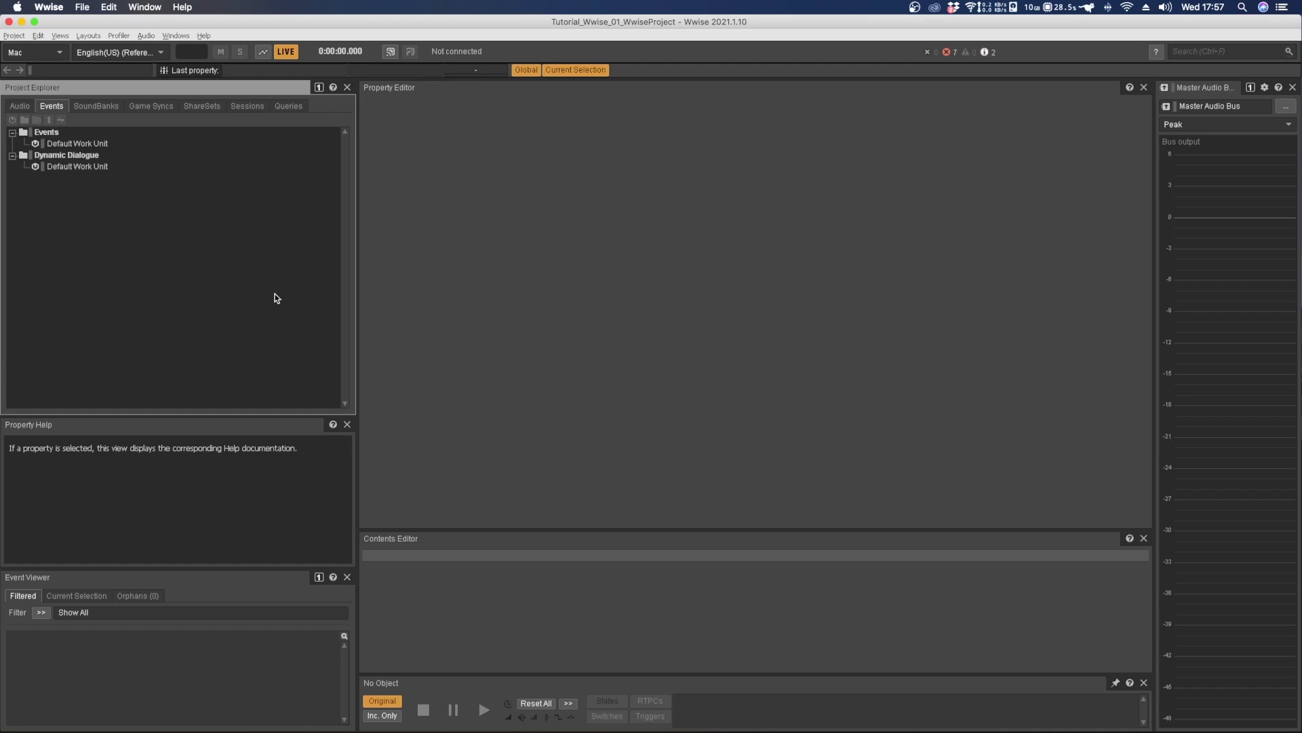
key("ctrl+Left")
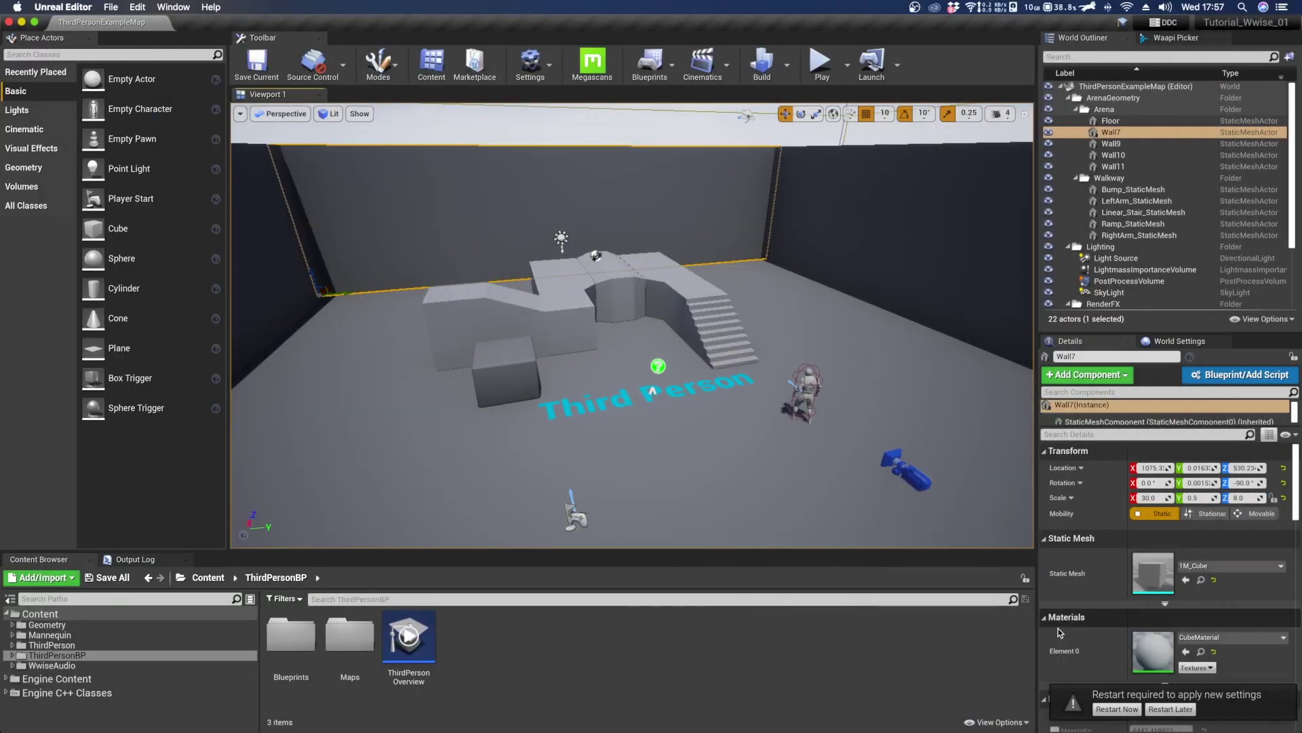
left_click(1109, 709)
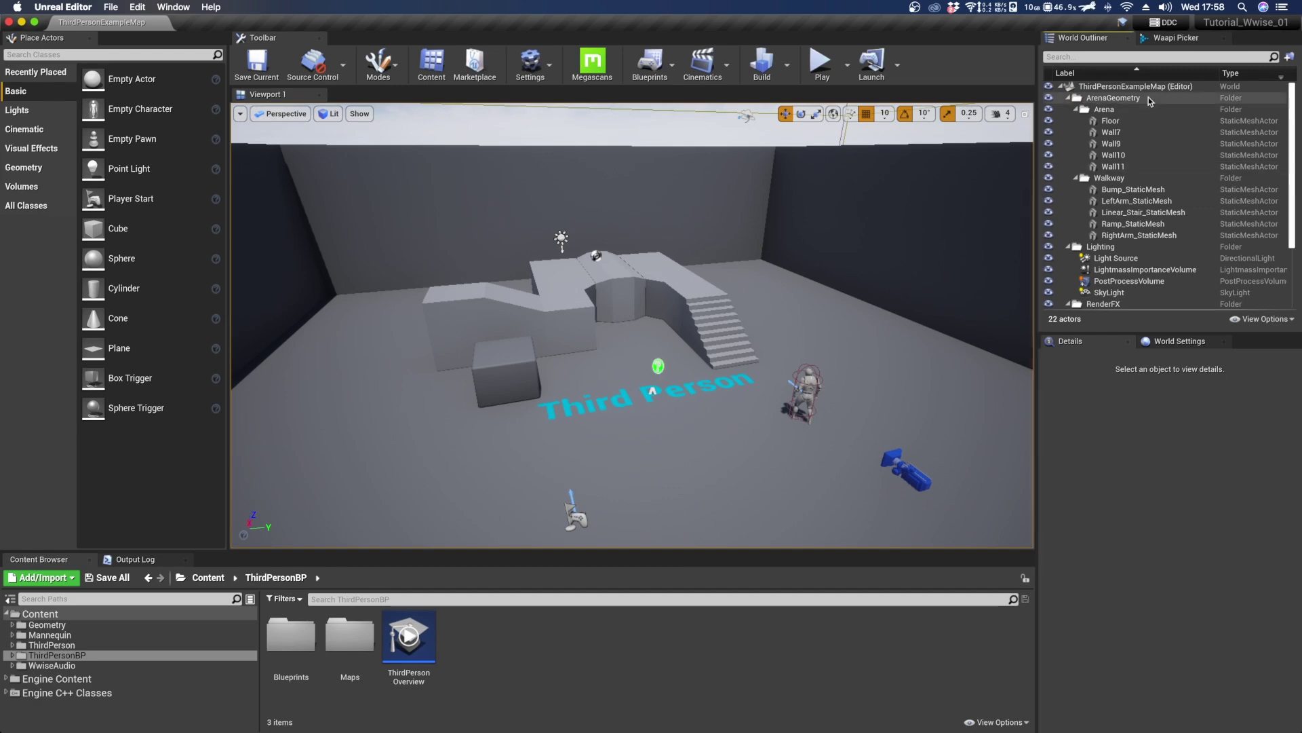
Show the Waapi Picker in place of the World Outliner to browse Wwise work units.
left_click(1176, 37)
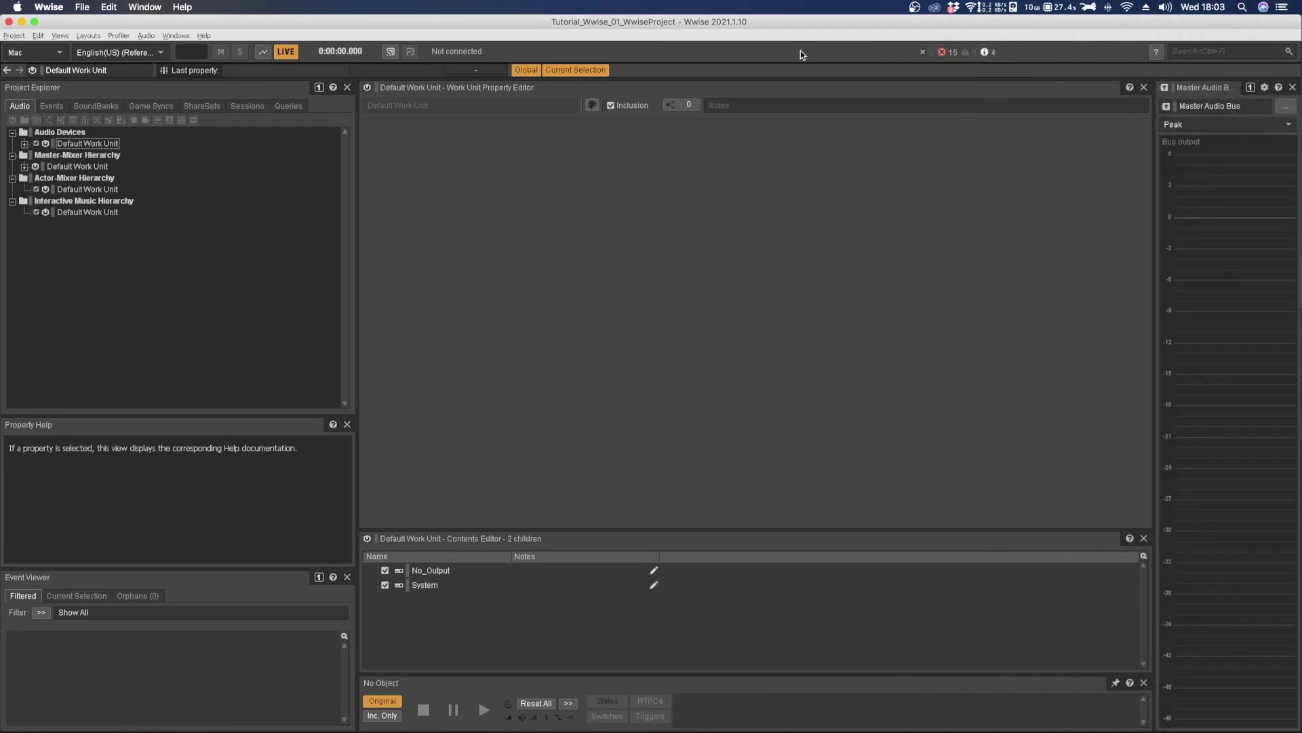
left_click(949, 53)
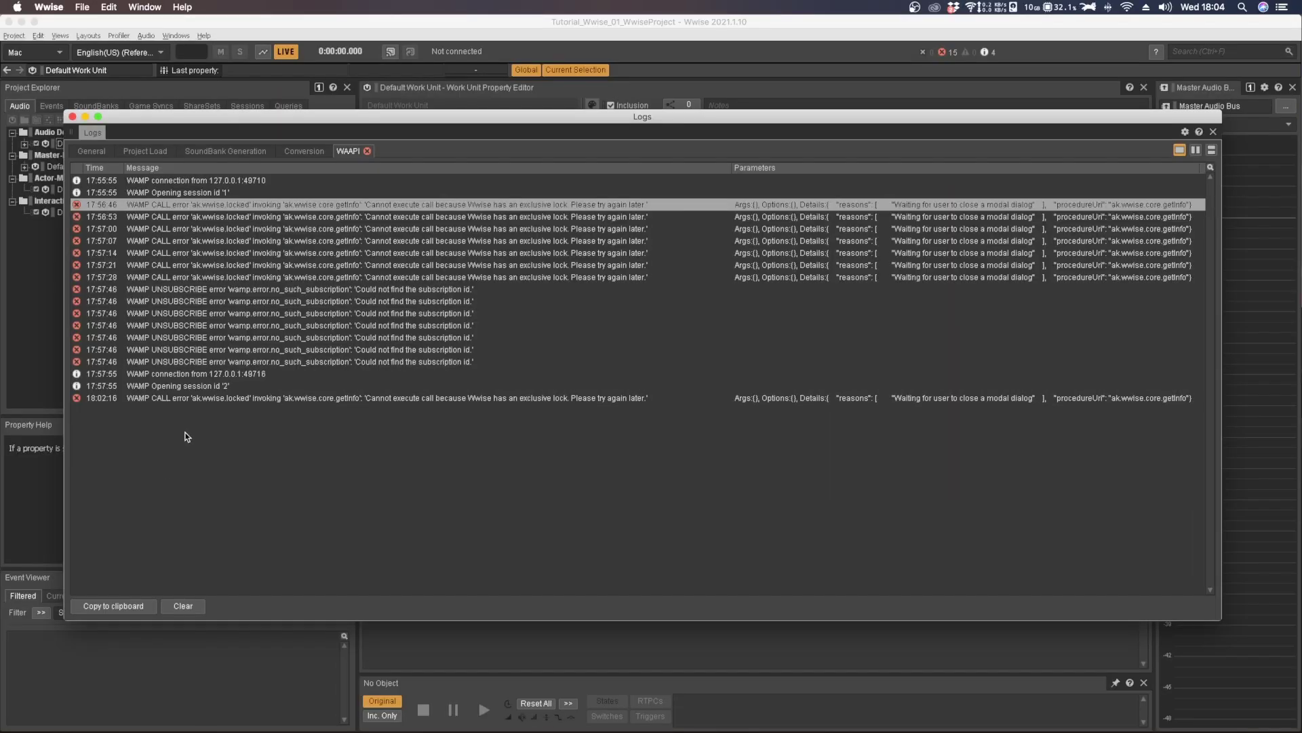
left_click(186, 398)
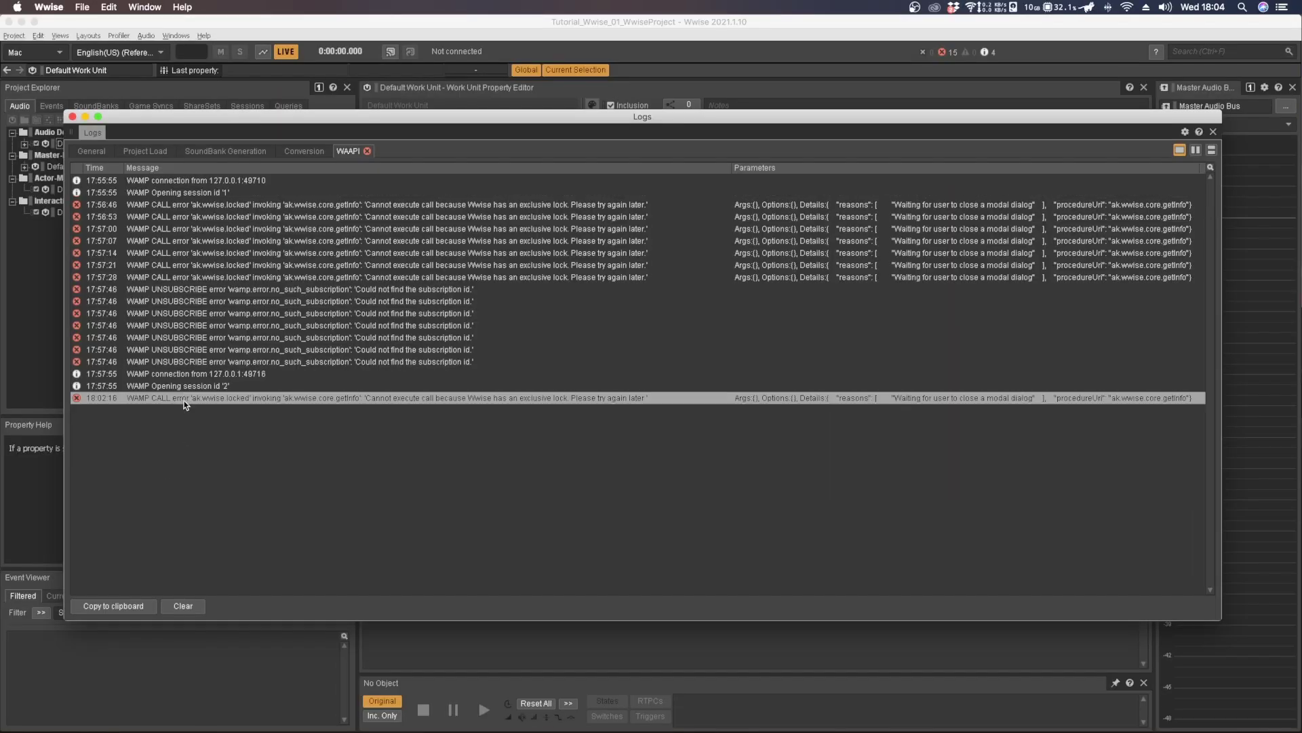
right_click(184, 401)
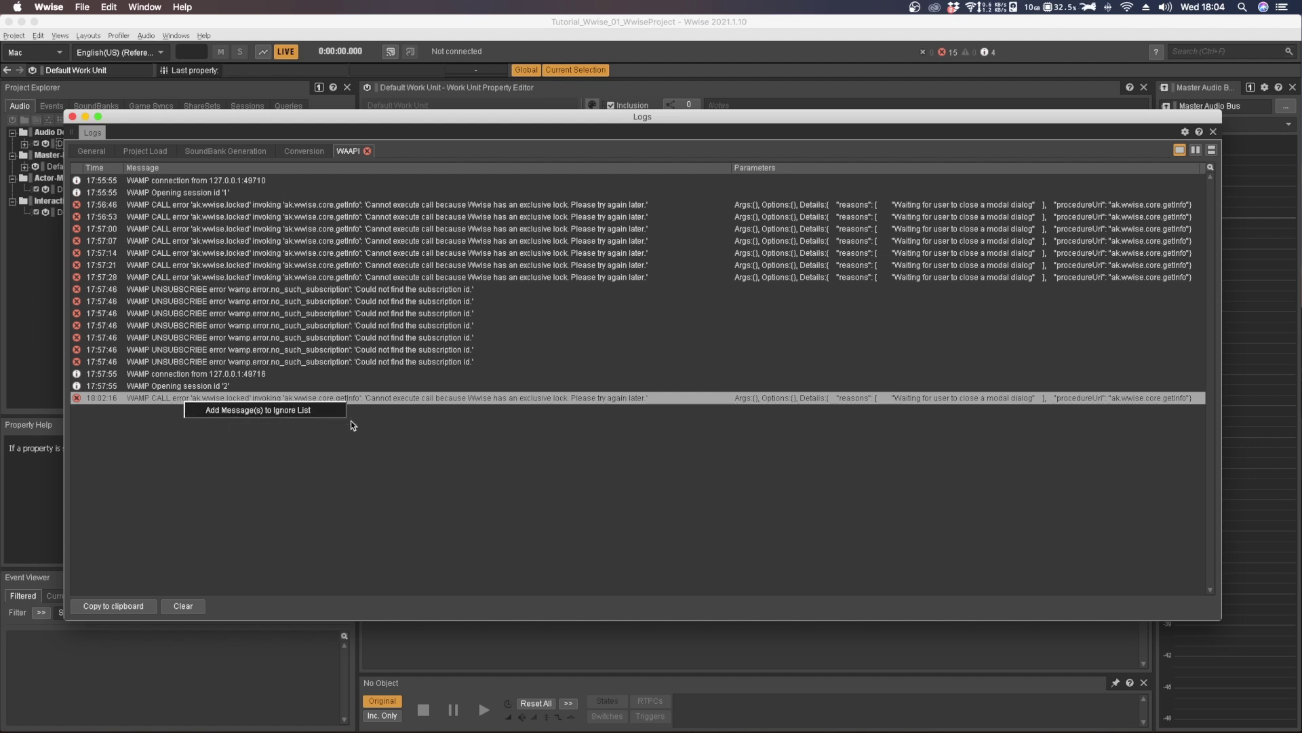
left_click(449, 459)
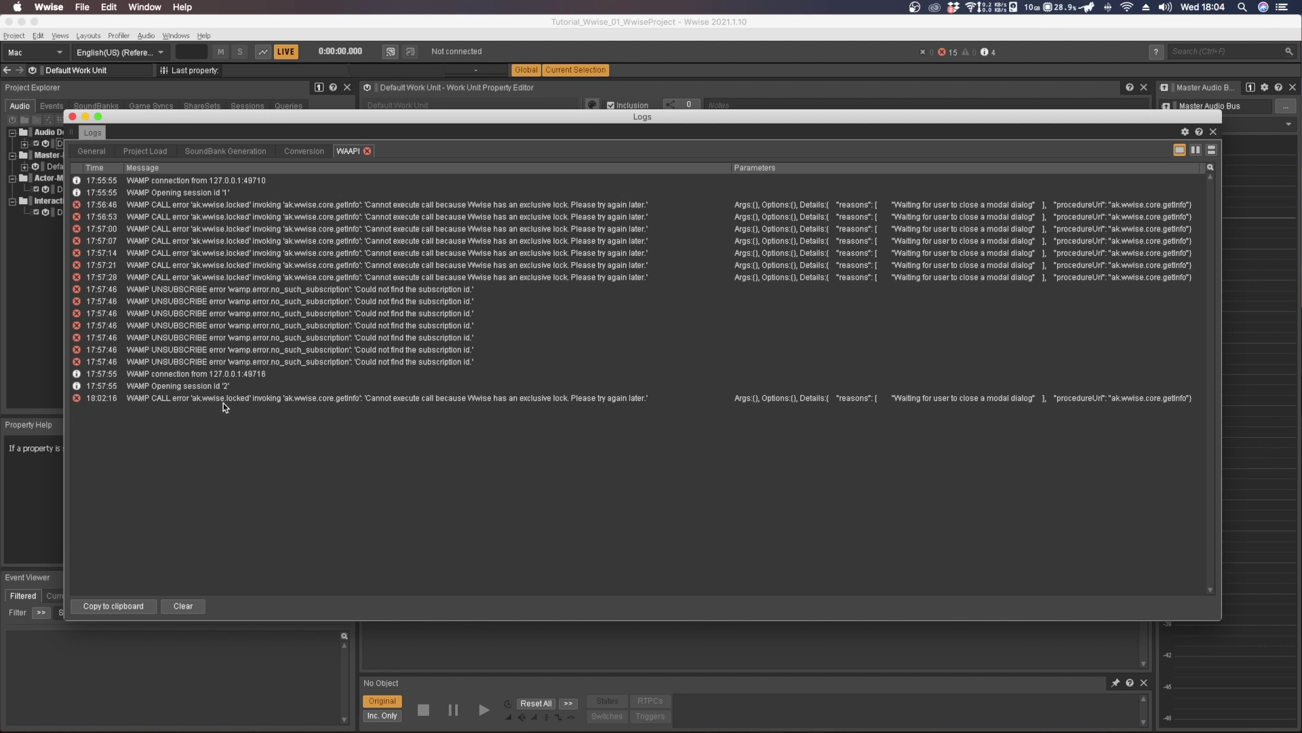
key("Escape")
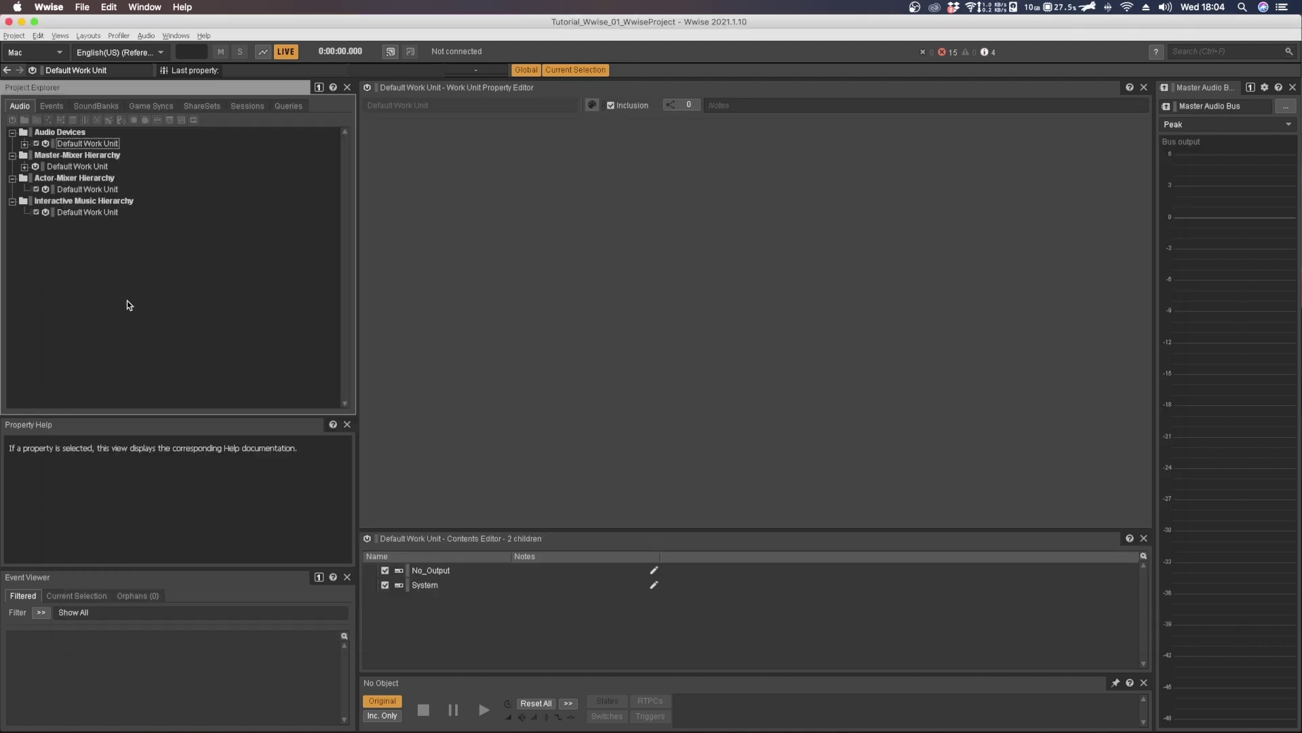
Import AudioIntro_SoundCodex_01.wav through the Audio File Importer as a new Sound SFX.
left_click(15, 36)
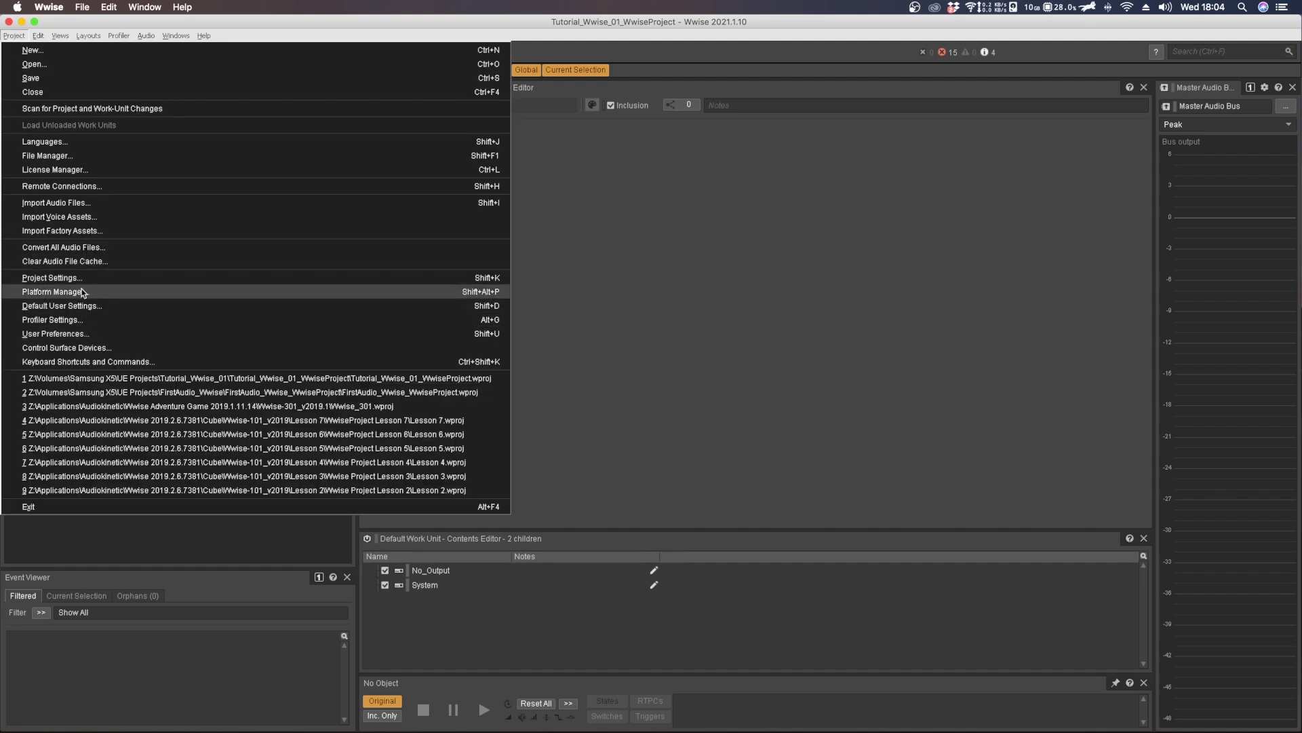
left_click(75, 203)
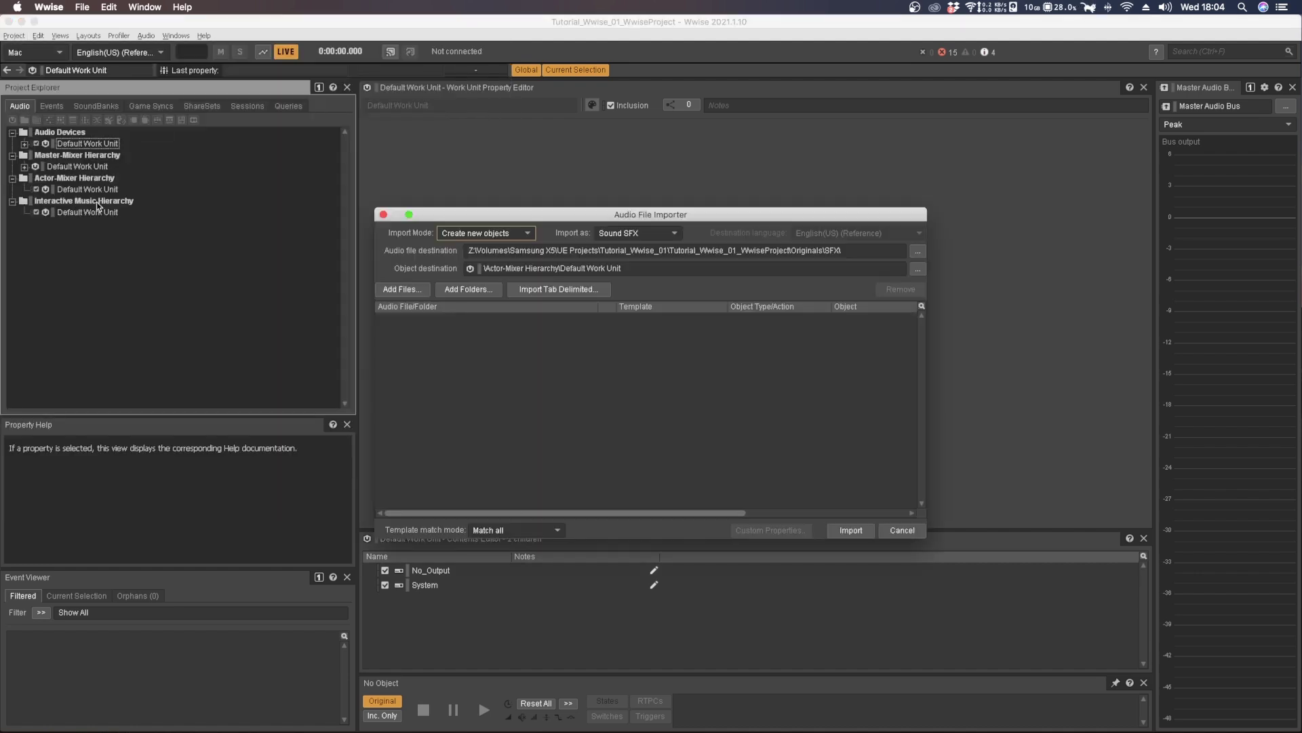
left_click(396, 289)
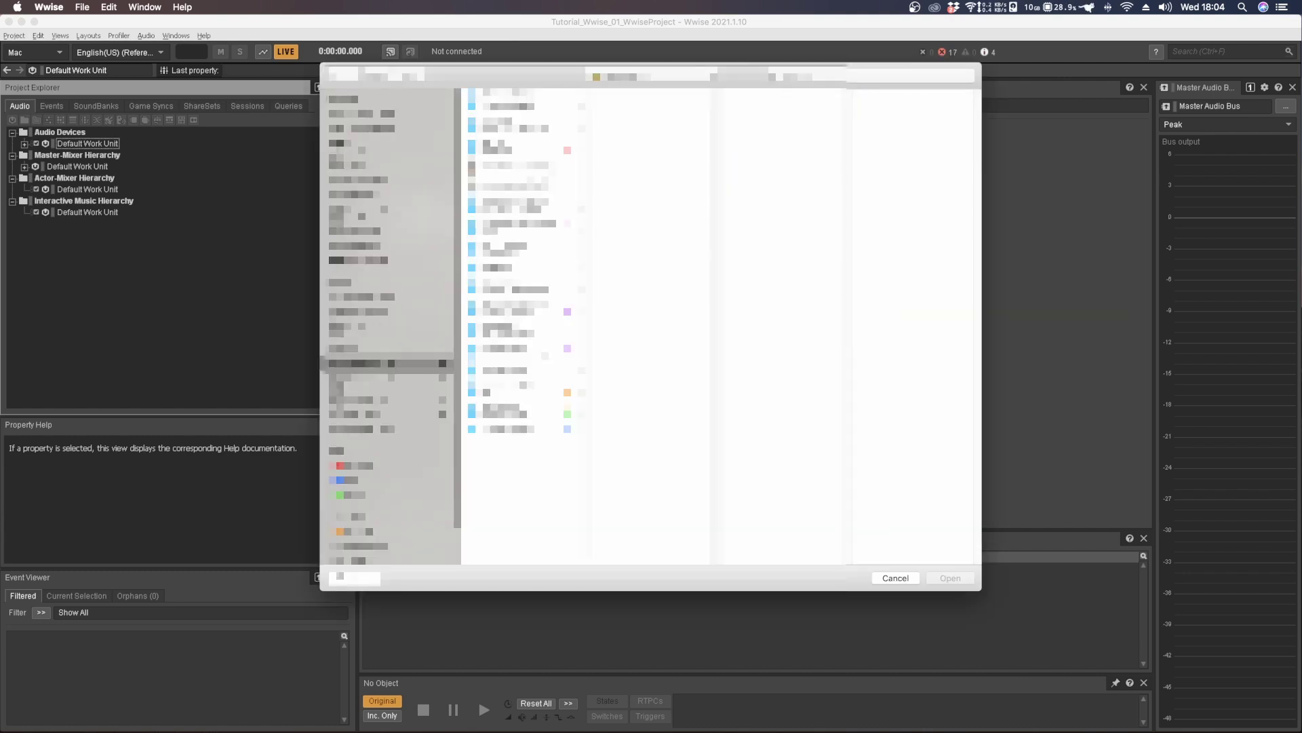
left_click(633, 128)
left_click(746, 147)
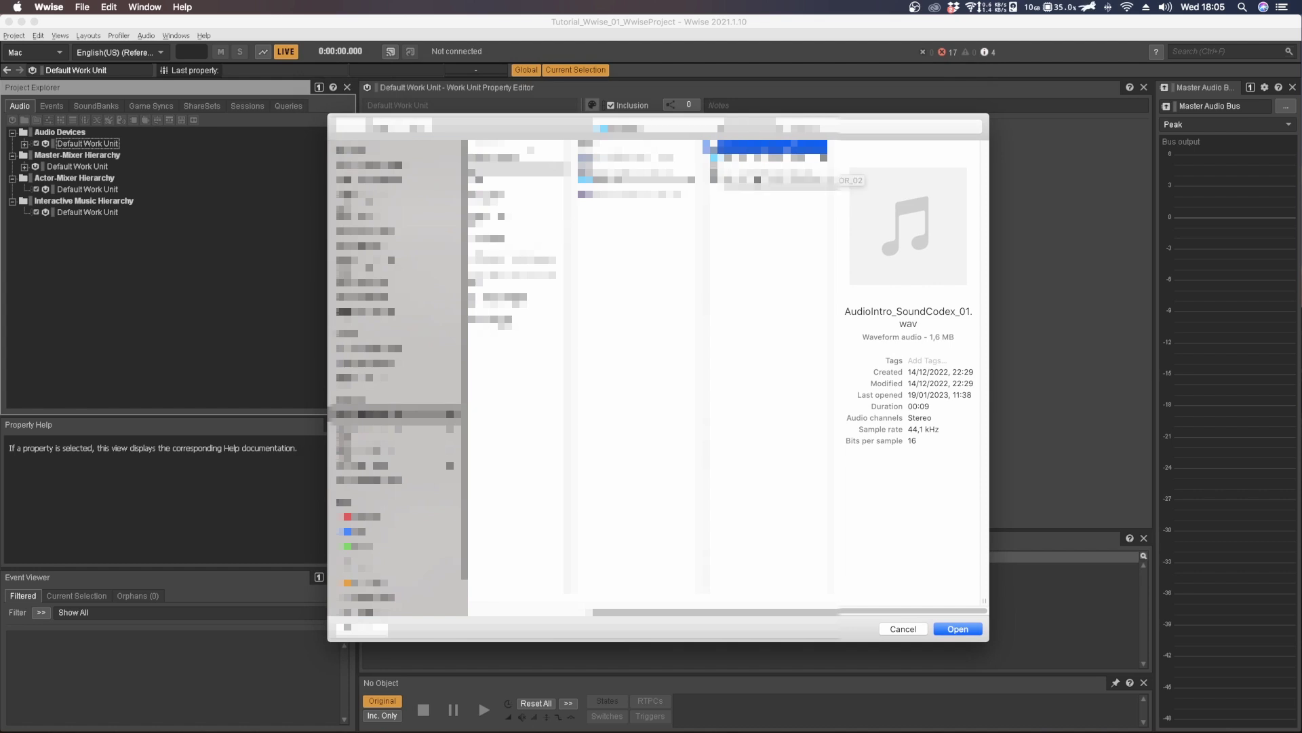
left_click(946, 628)
left_click(513, 320)
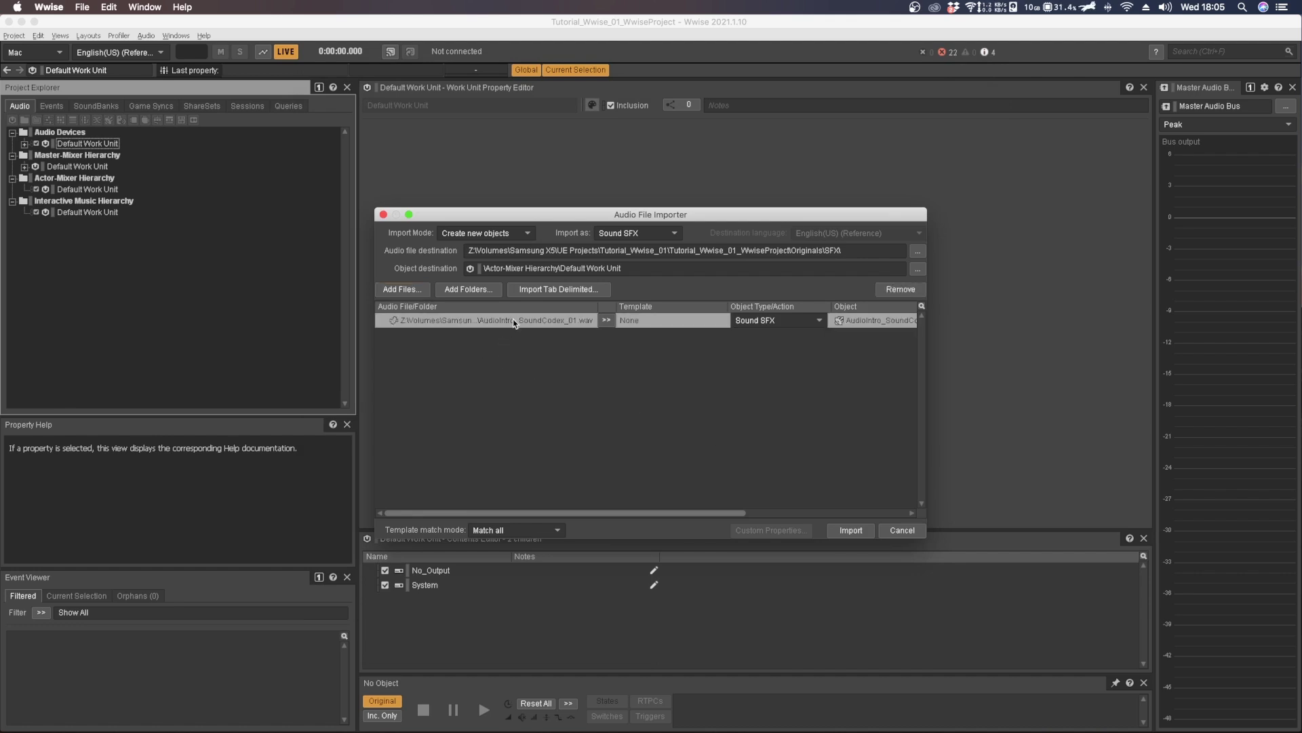
left_click(853, 530)
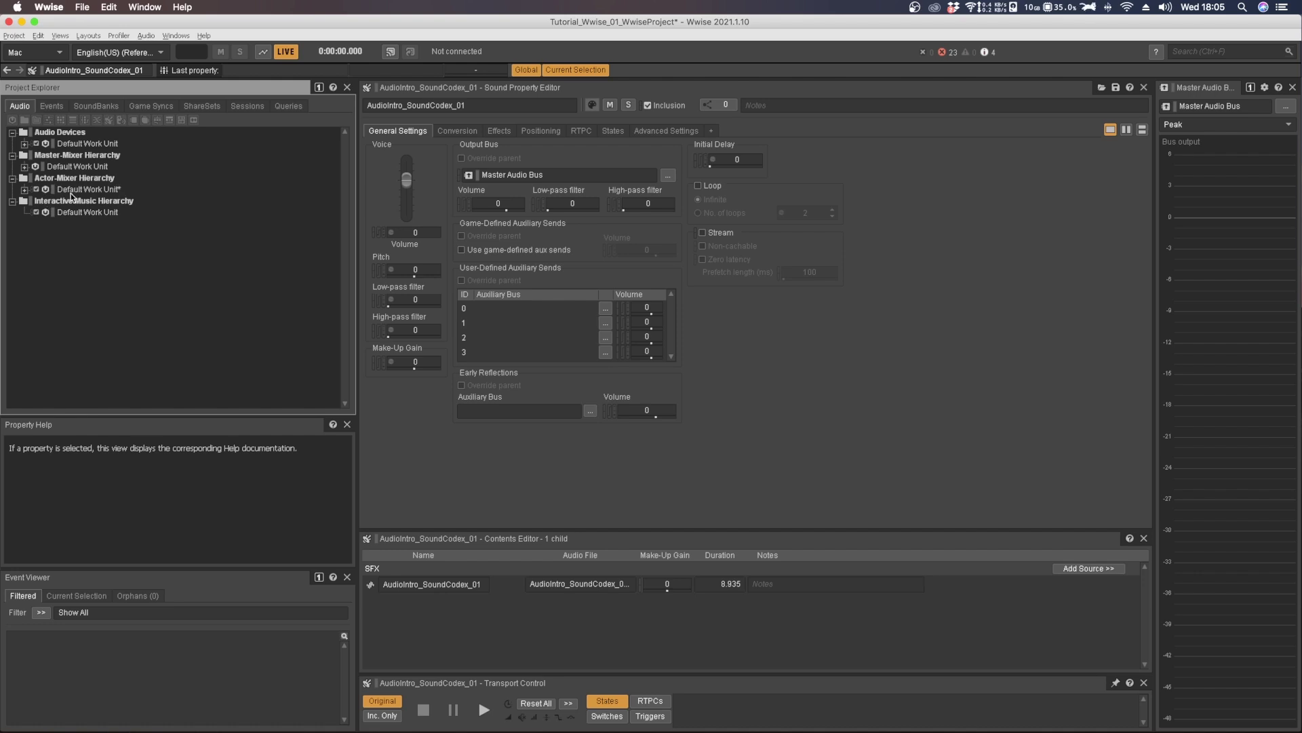
Expand the Actor-Mixer work unit and preview the AudioIntro_SoundCodex_01 sound.
left_click(26, 190)
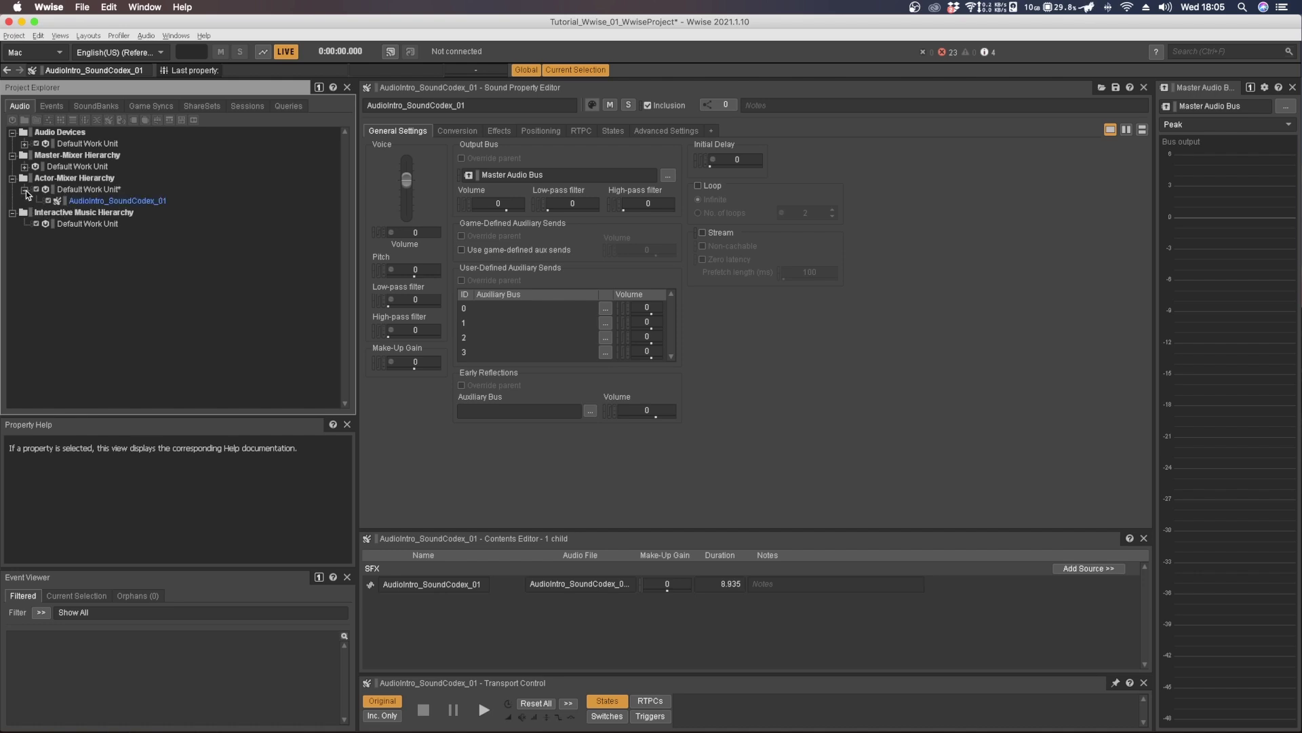
left_click(109, 200)
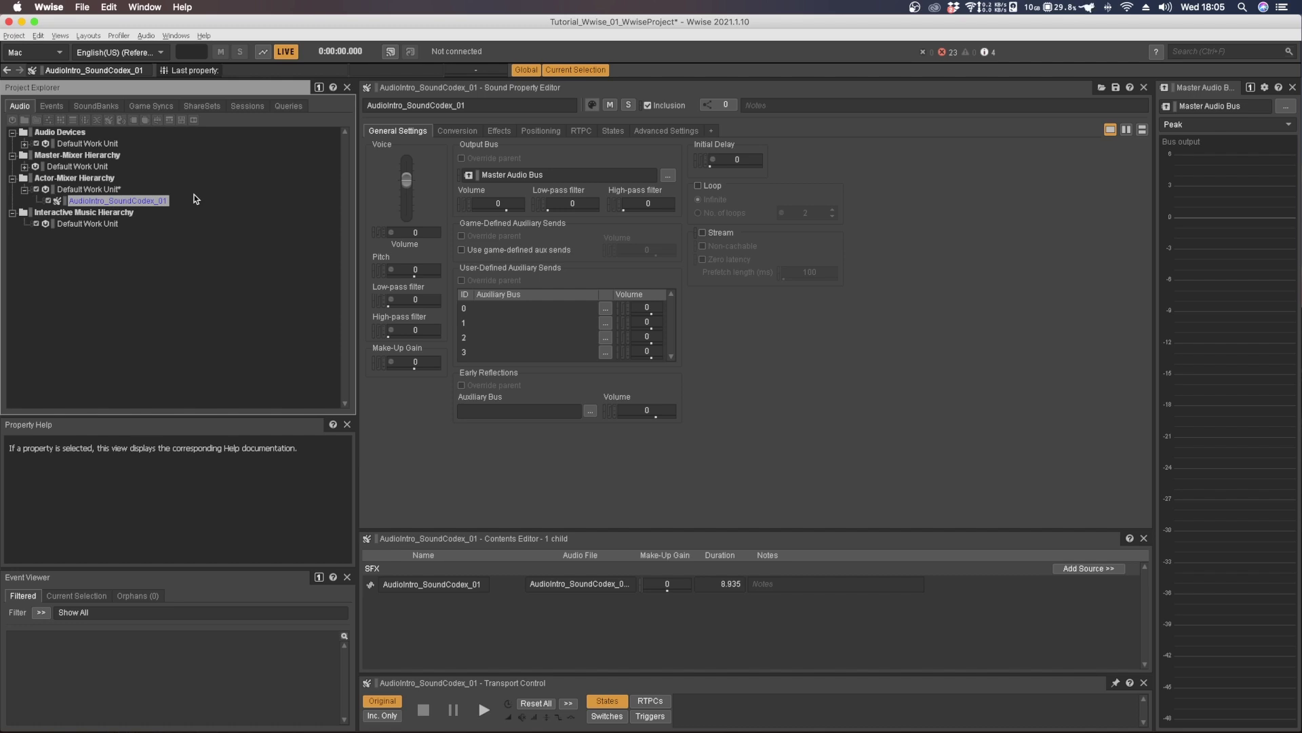
key("space")
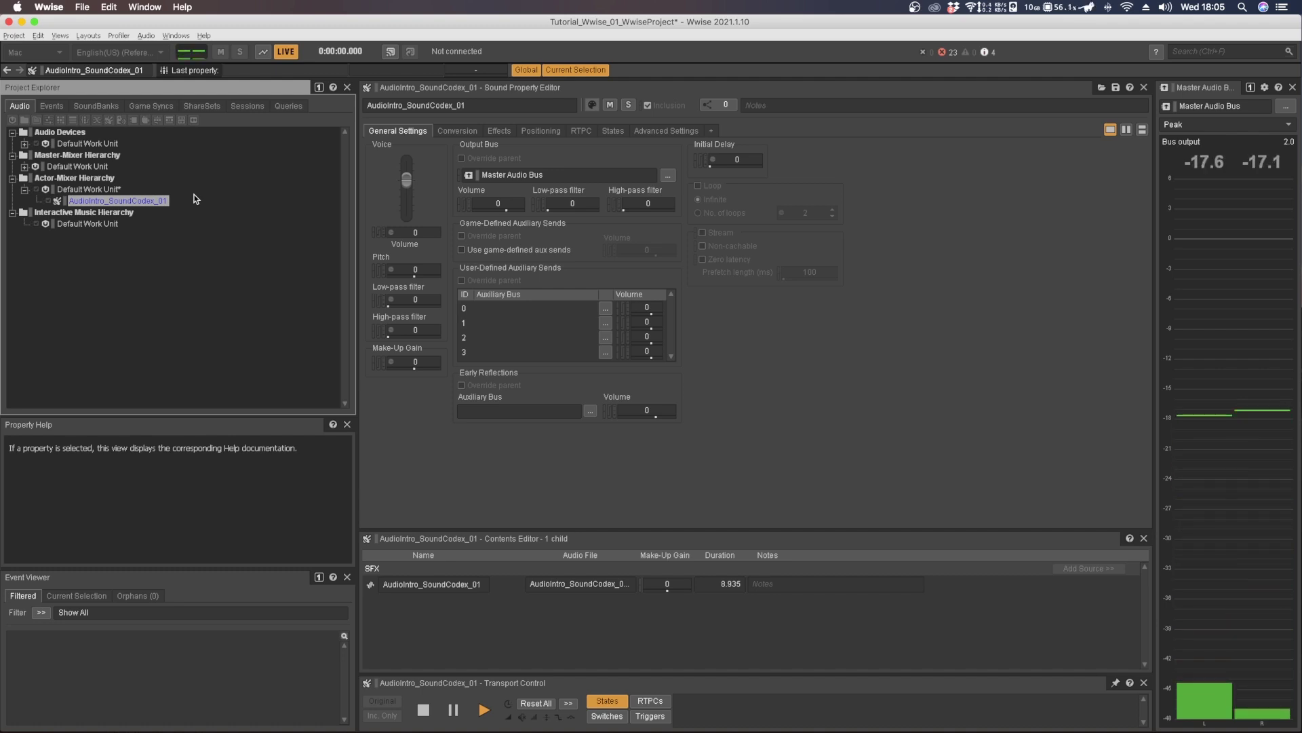
Create a Play event for AudioIntro_SoundCodex_01 and start renaming it Play_SoundCodex.
right_click(105, 204)
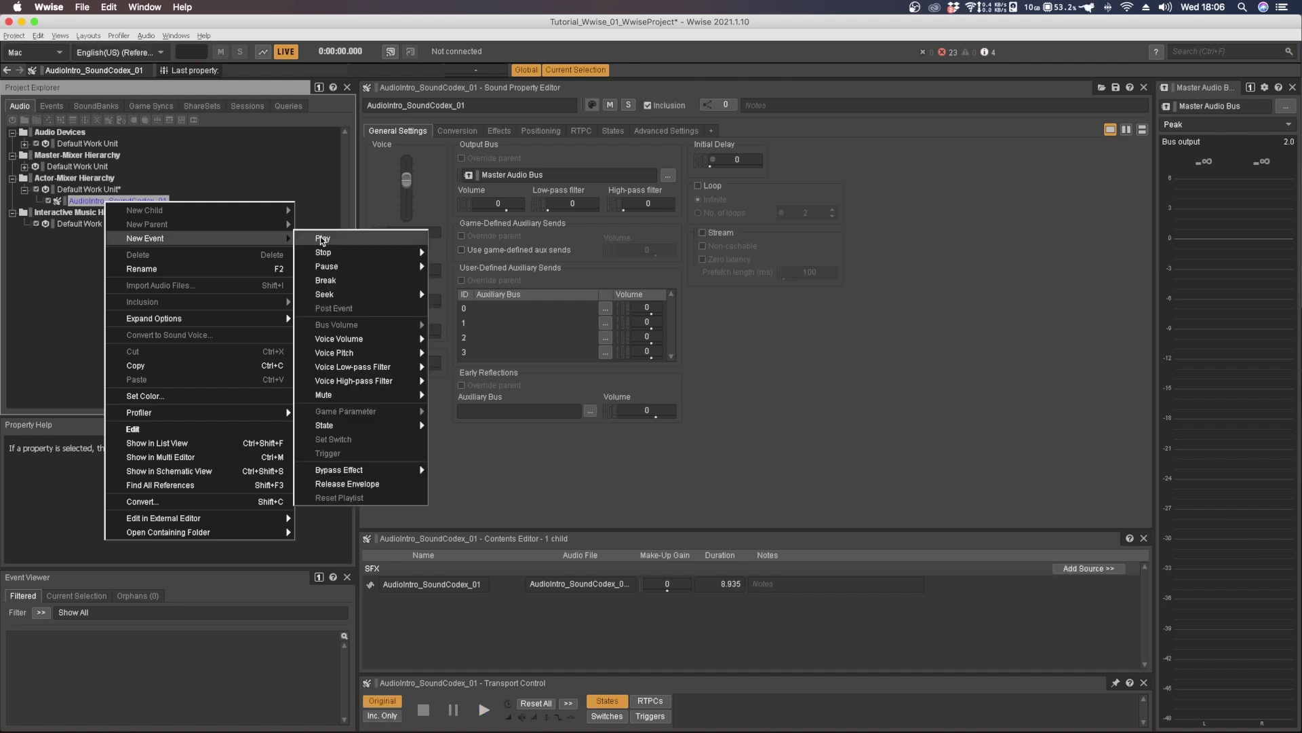
left_click(305, 238)
key("BackSpace")
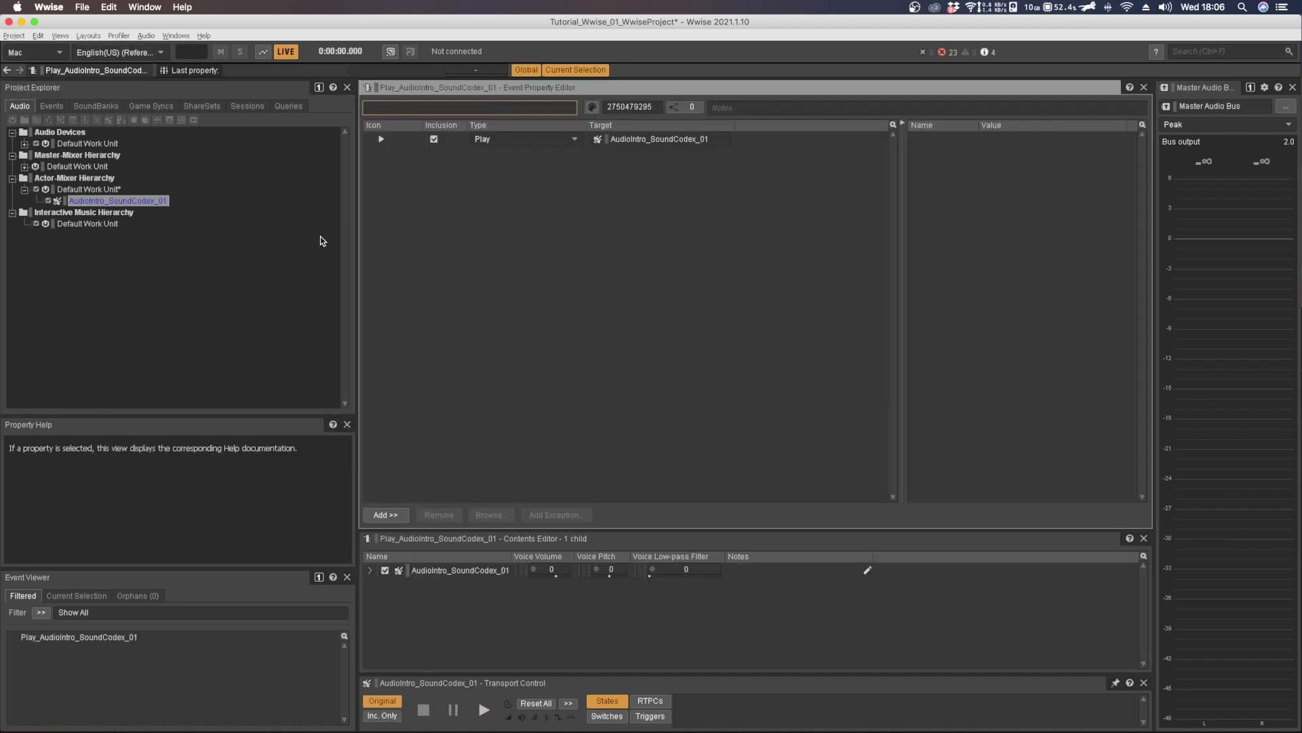
type("Play_S")
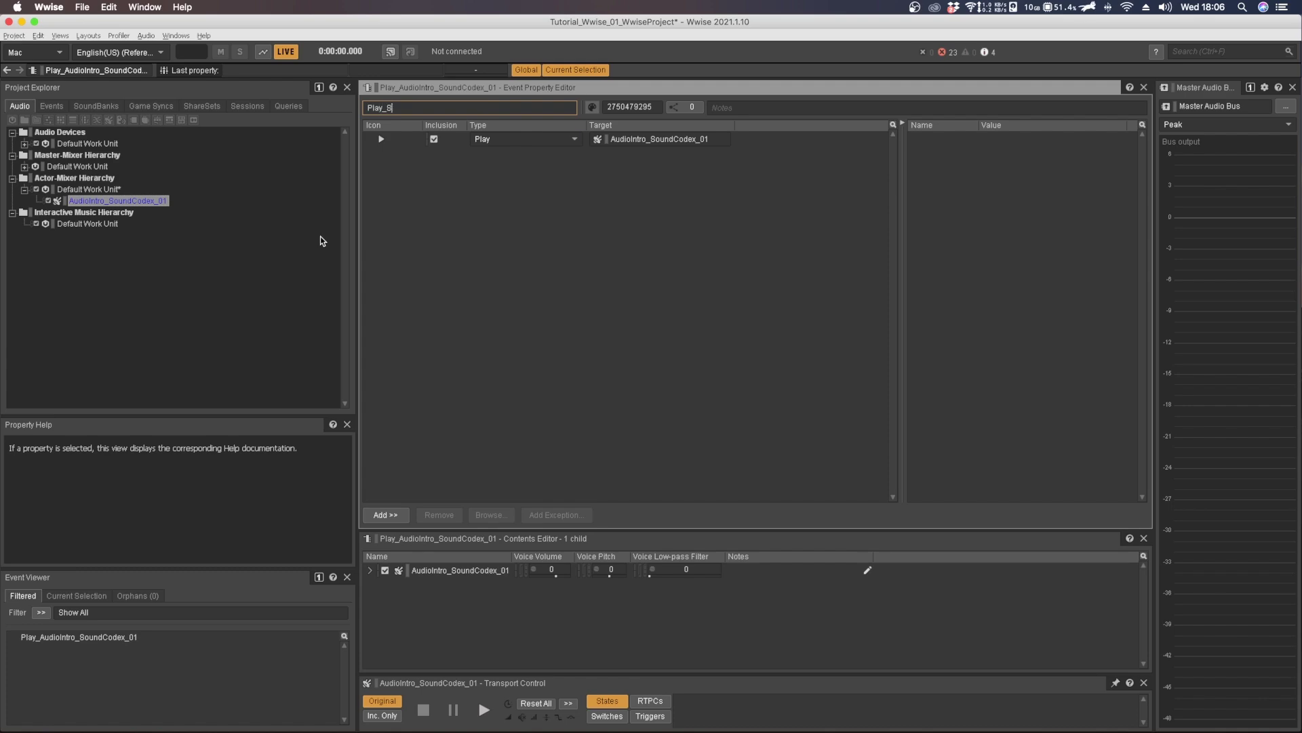
type("oundCod")
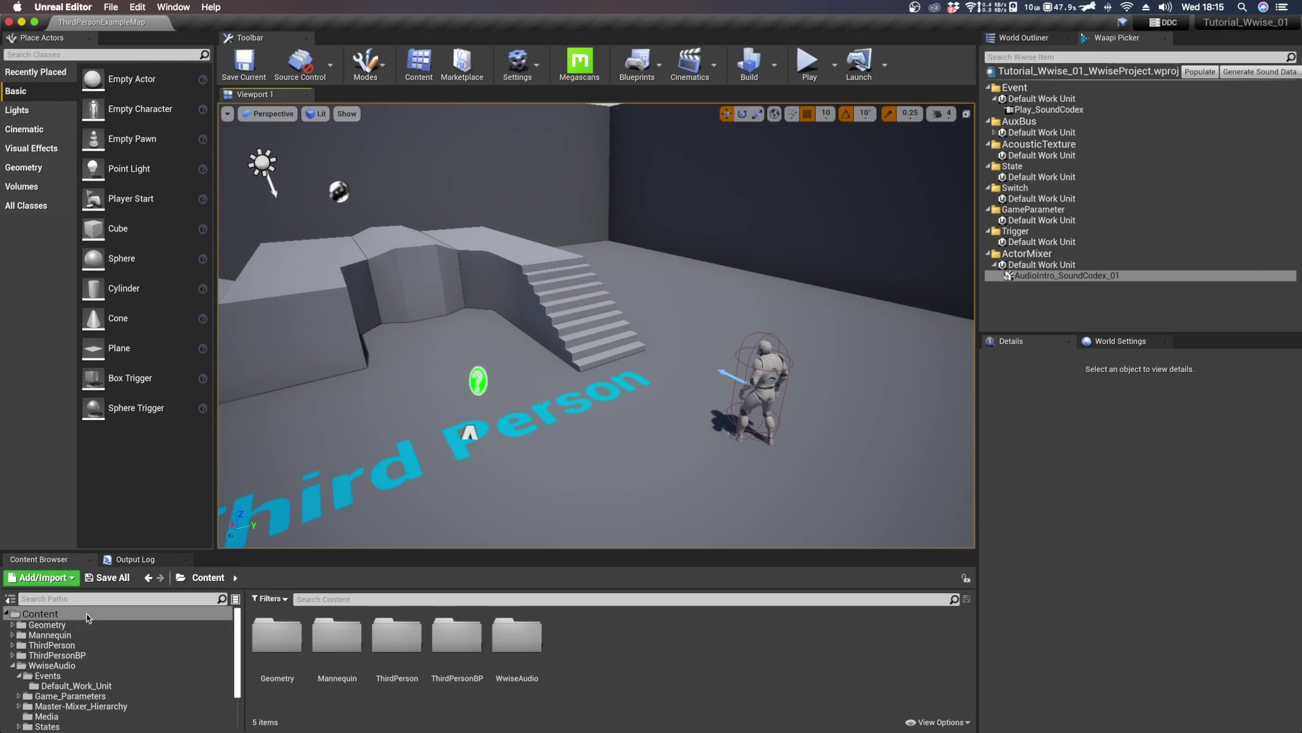
Browse to WwiseAudio > Events > Default_Work_Unit and select the Play_SoundCodex event asset.
scroll(61, 662, "down", 1)
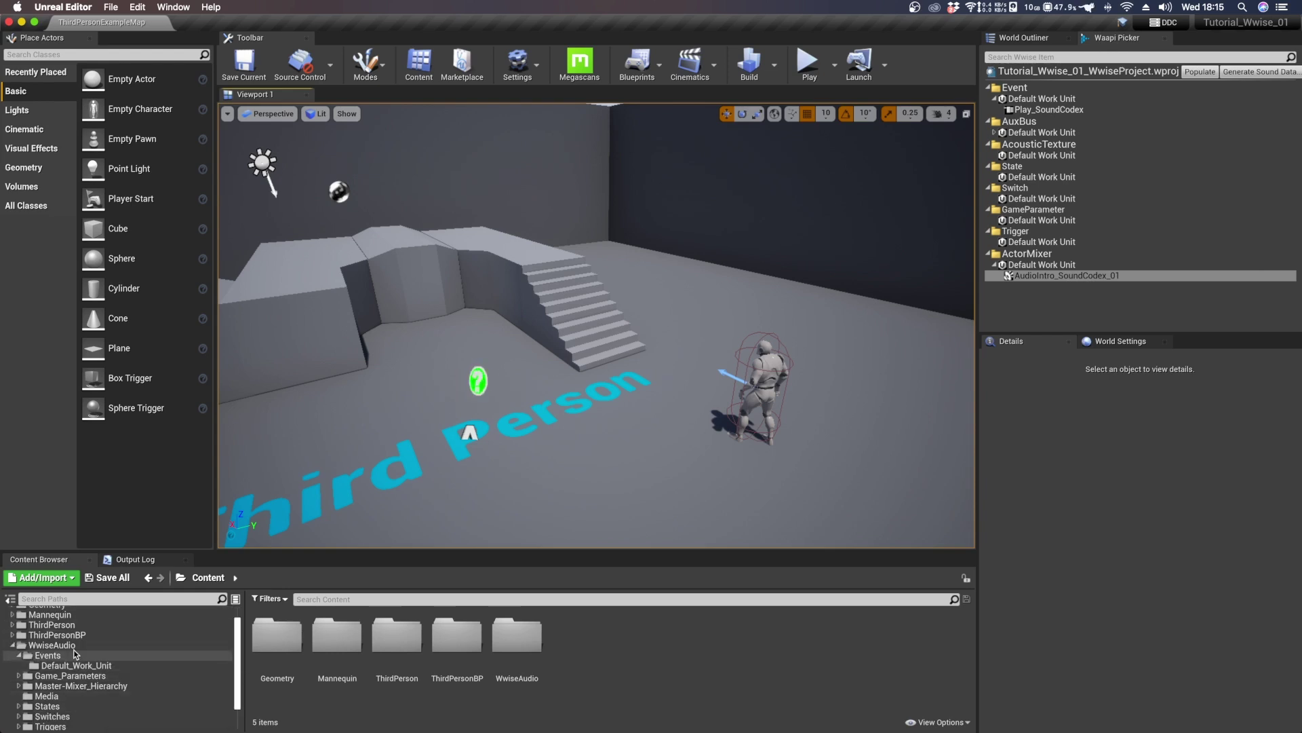
left_click(58, 646)
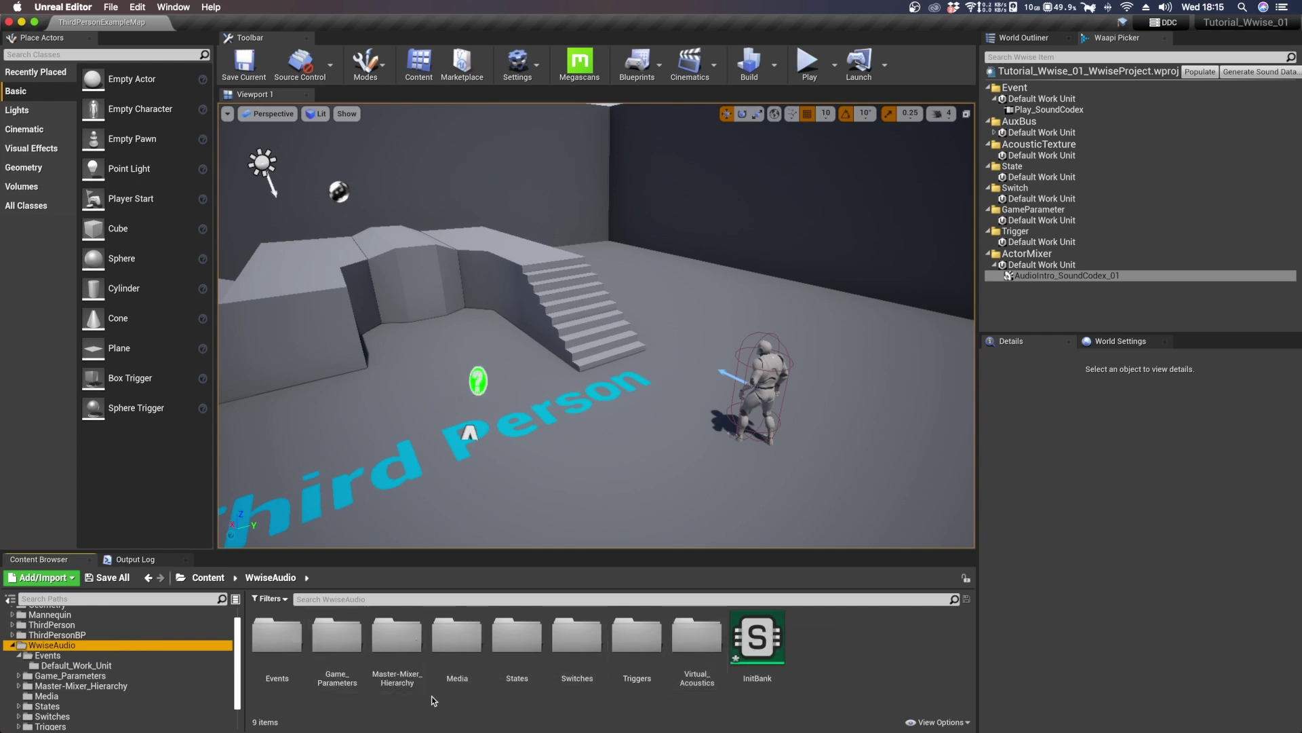
double_click(286, 641)
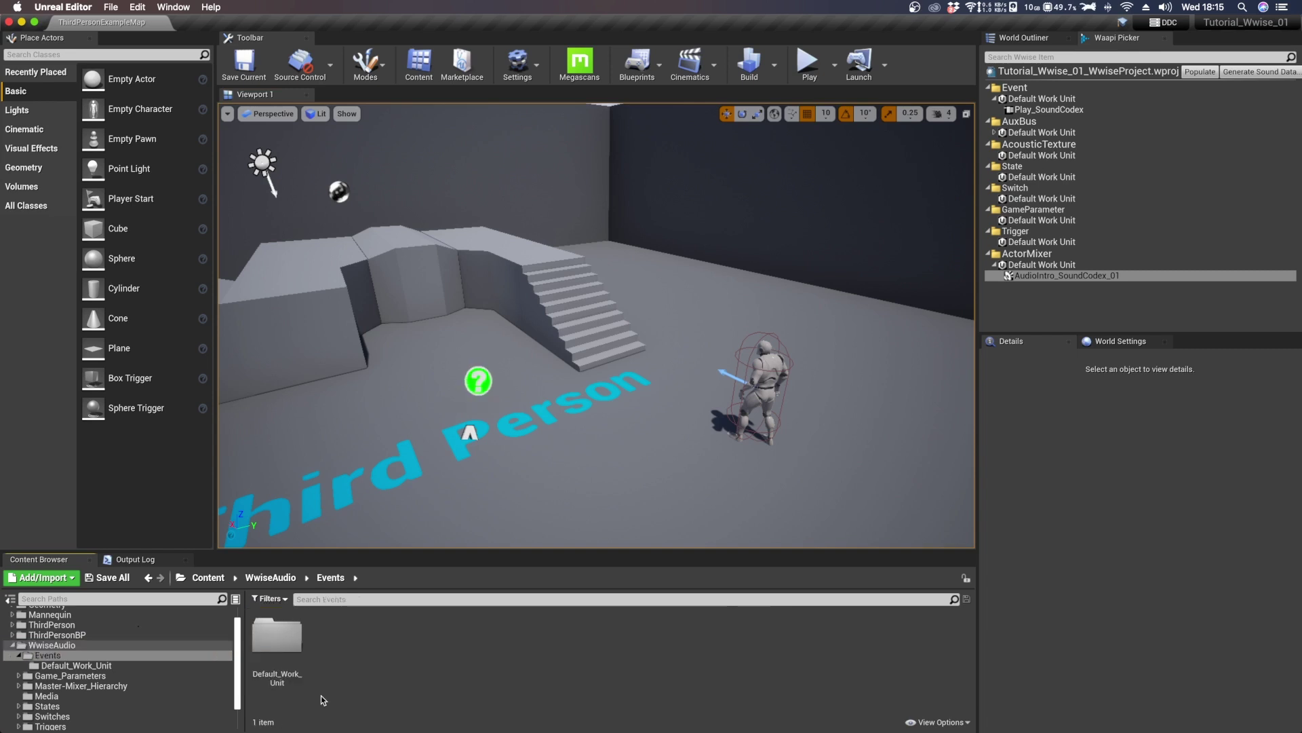
double_click(278, 644)
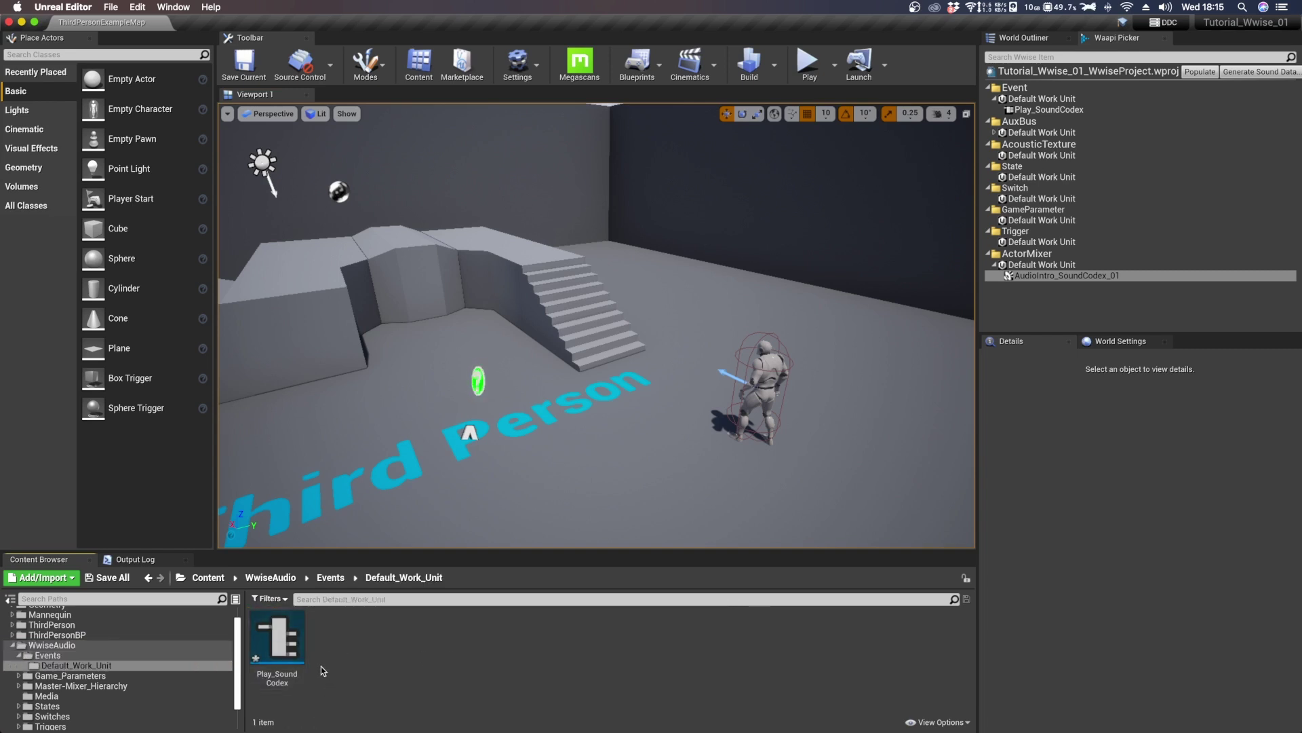
left_click(295, 668)
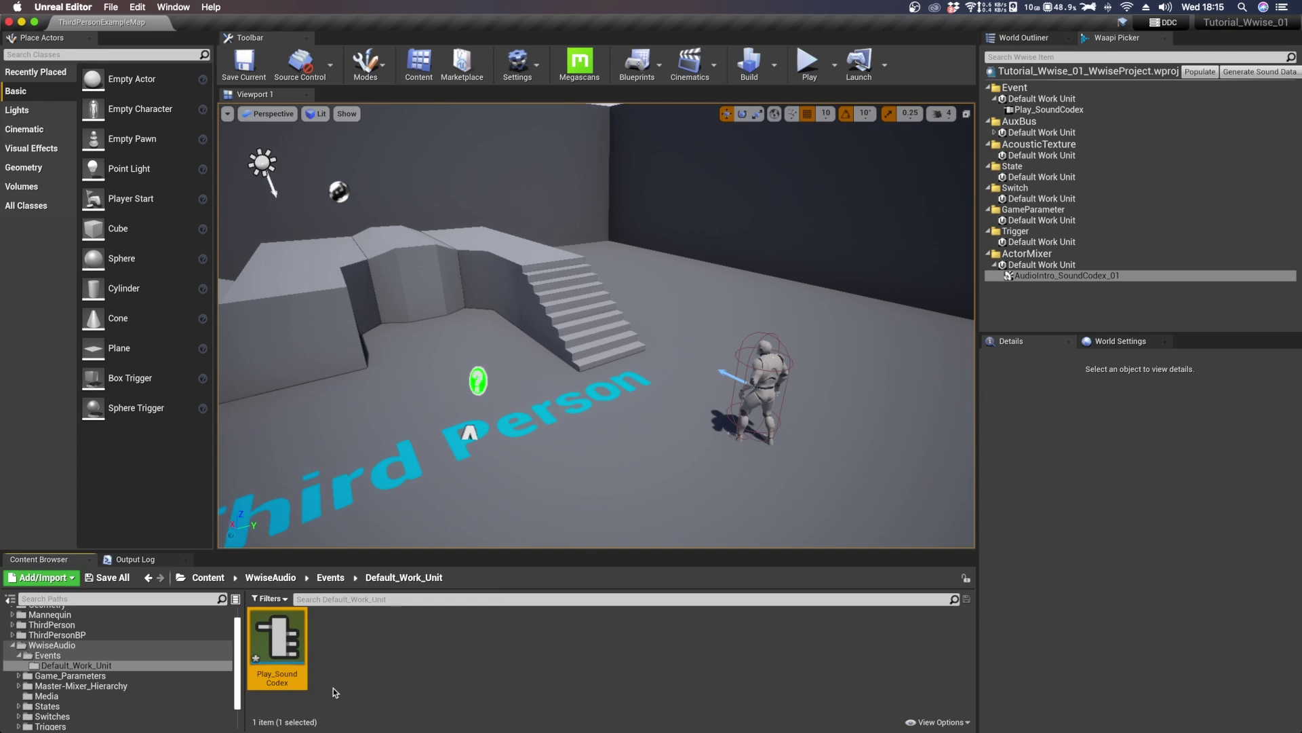
Place Play_SoundCodex near the Third Person lettering and enable Auto Post under Ak Ambient Sound.
left_click_drag(289, 654, 598, 452)
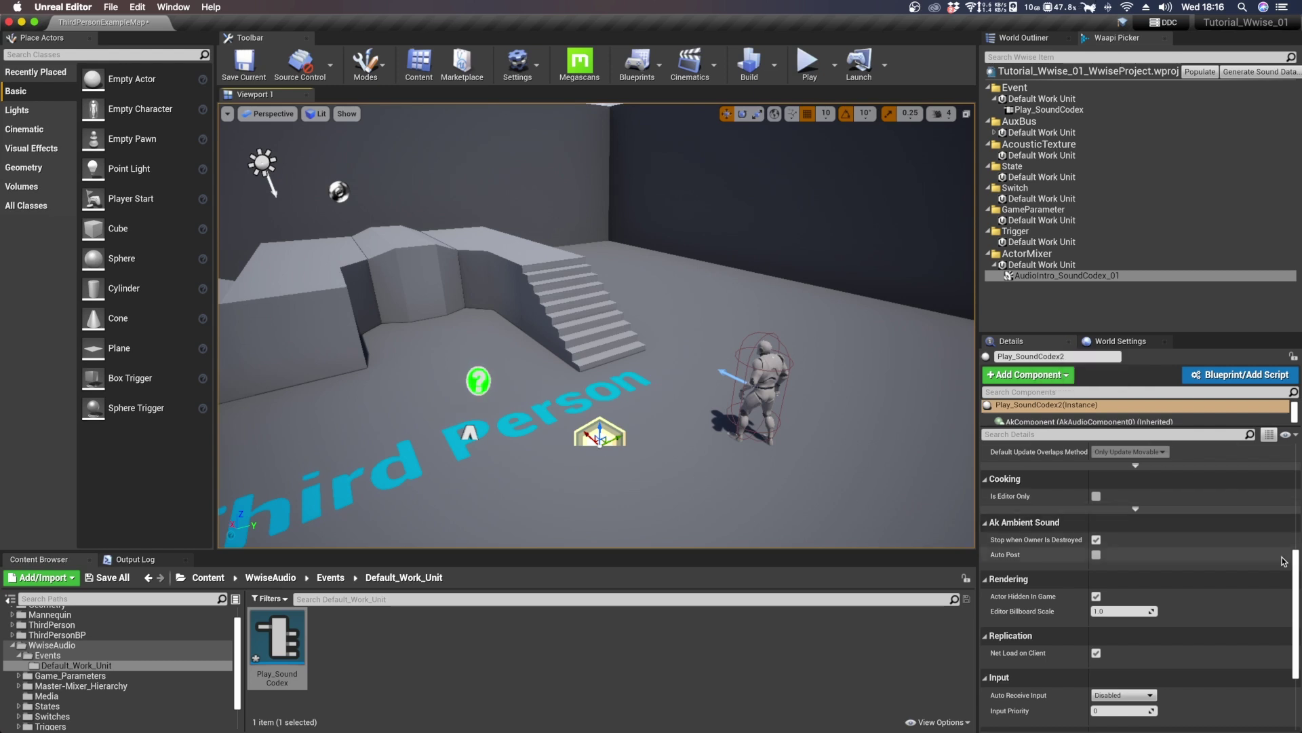
scroll(1298, 572, "down", 2)
scroll(1298, 570, "up", 3)
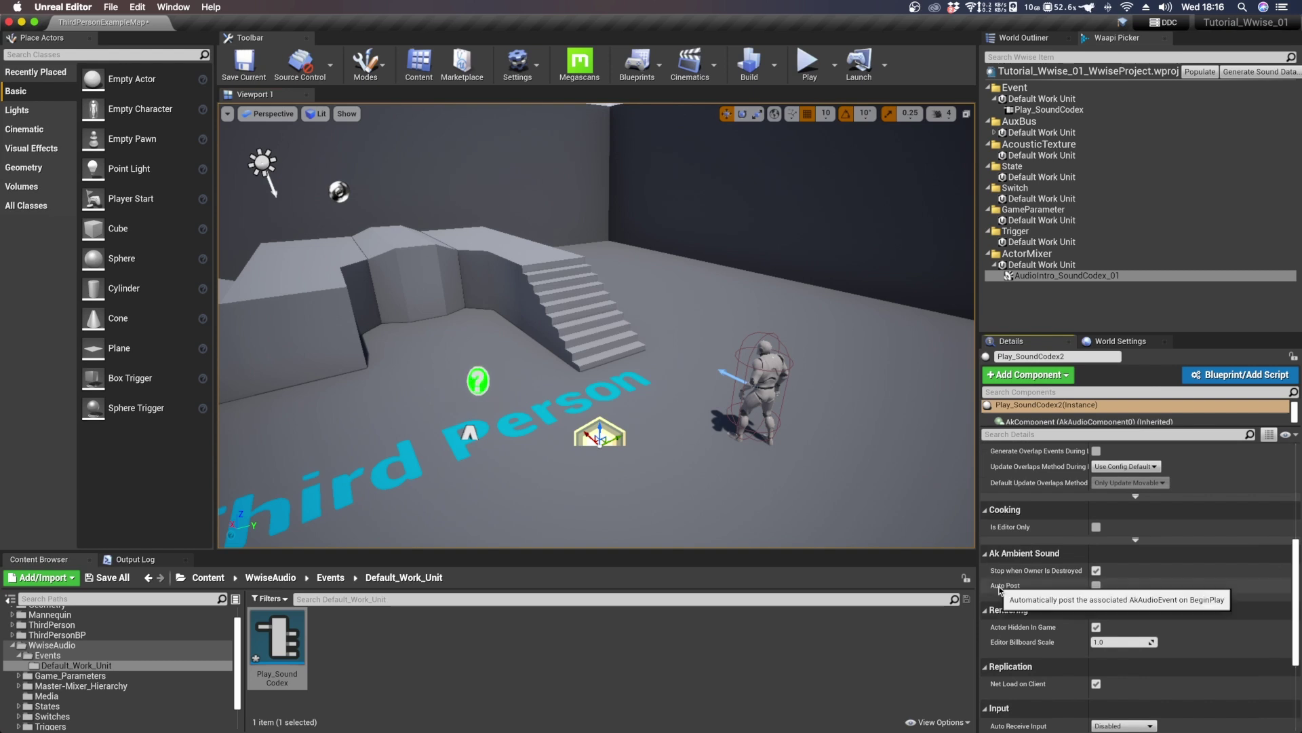
left_click(1096, 586)
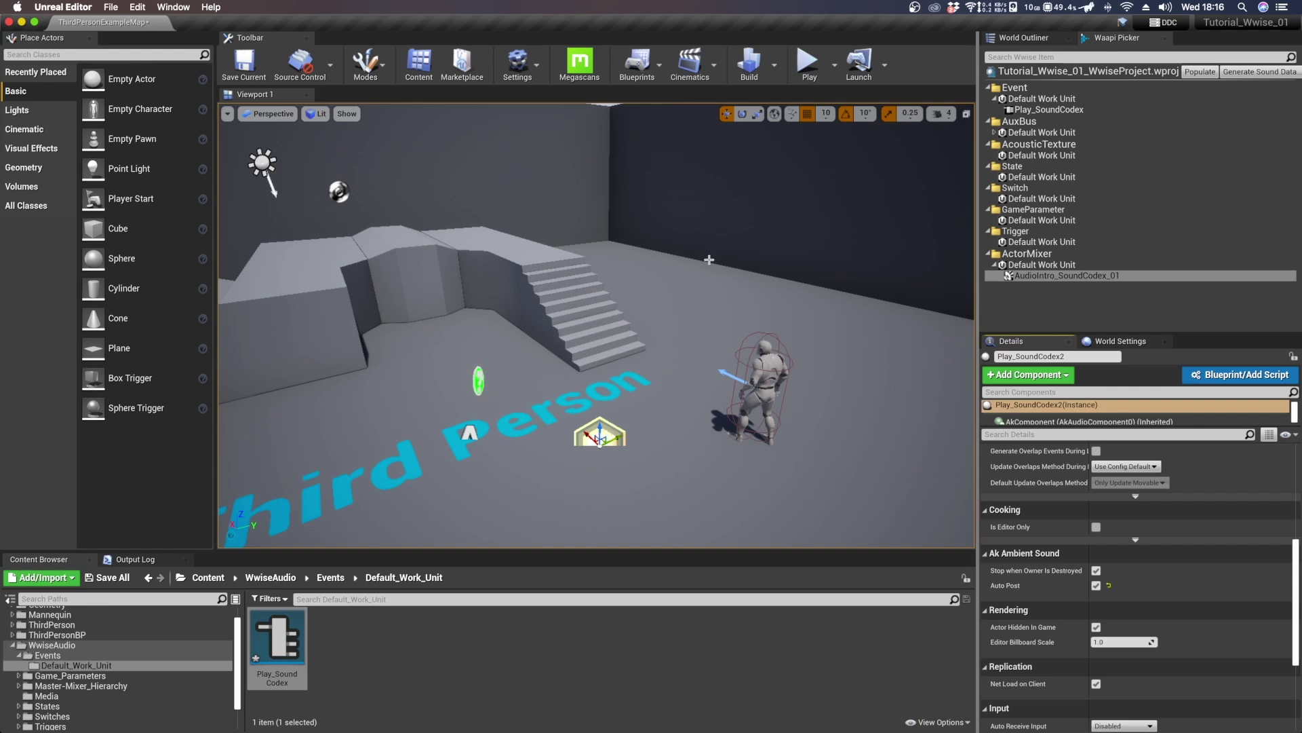
left_click(655, 392)
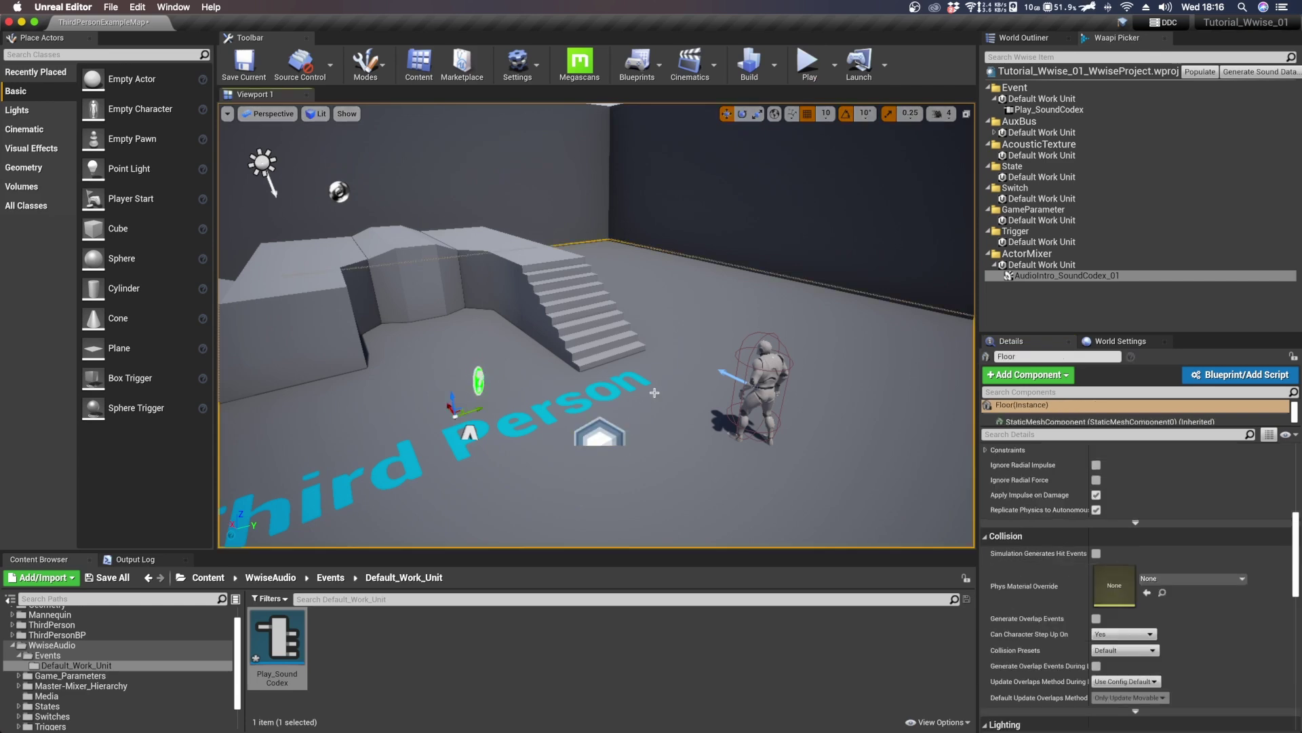